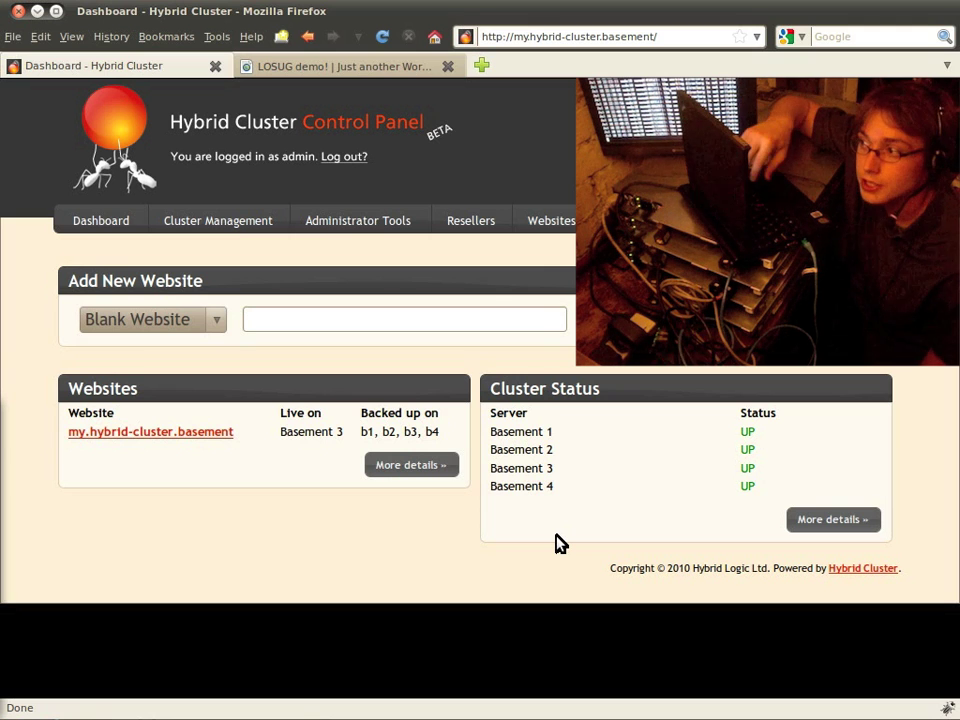
# - Add a Wordpress Blog website with domain losug.hybrid-cluster.basement and submit it
pyautogui.click(189, 320)
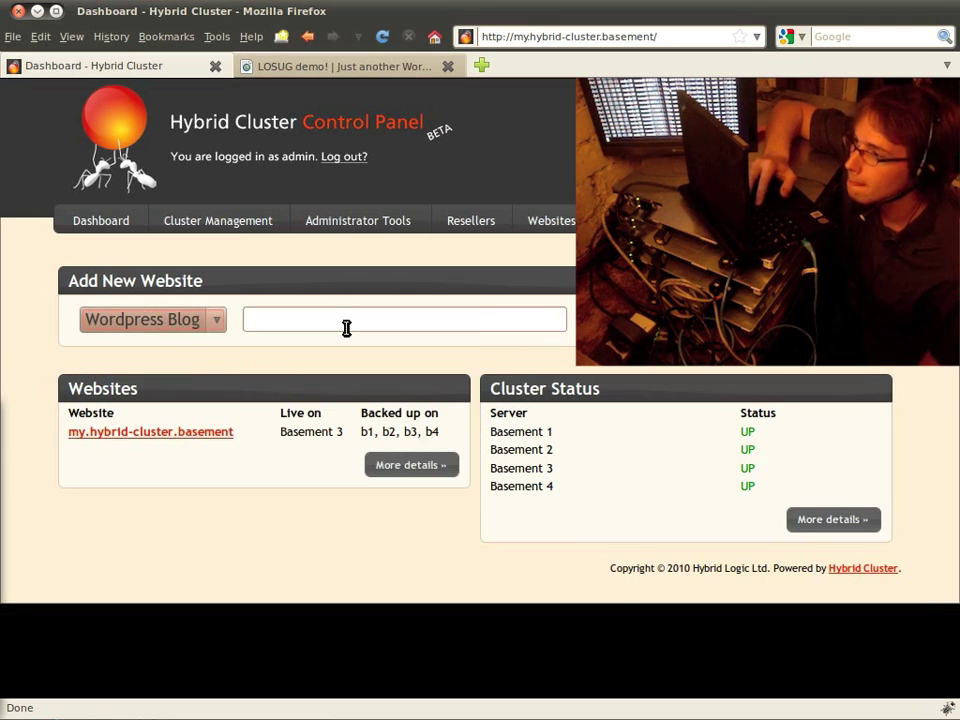
pyautogui.click(347, 319)
pyautogui.write('lo')
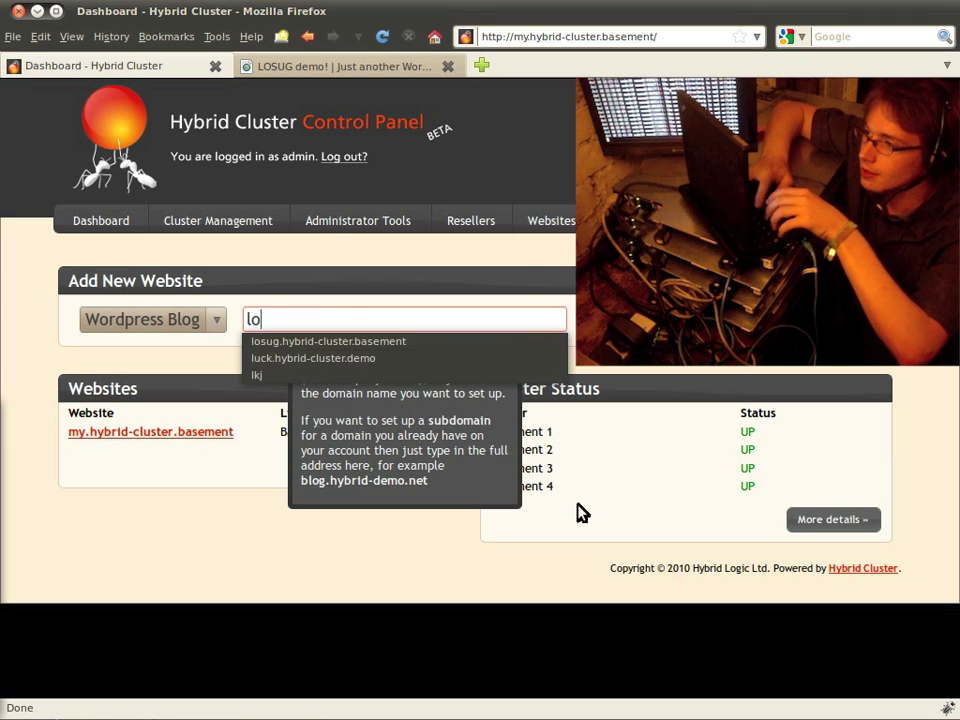
pyautogui.write('sug')
pyautogui.press('BackSpace')
pyautogui.press('BackSpace')
pyautogui.write('ug.')
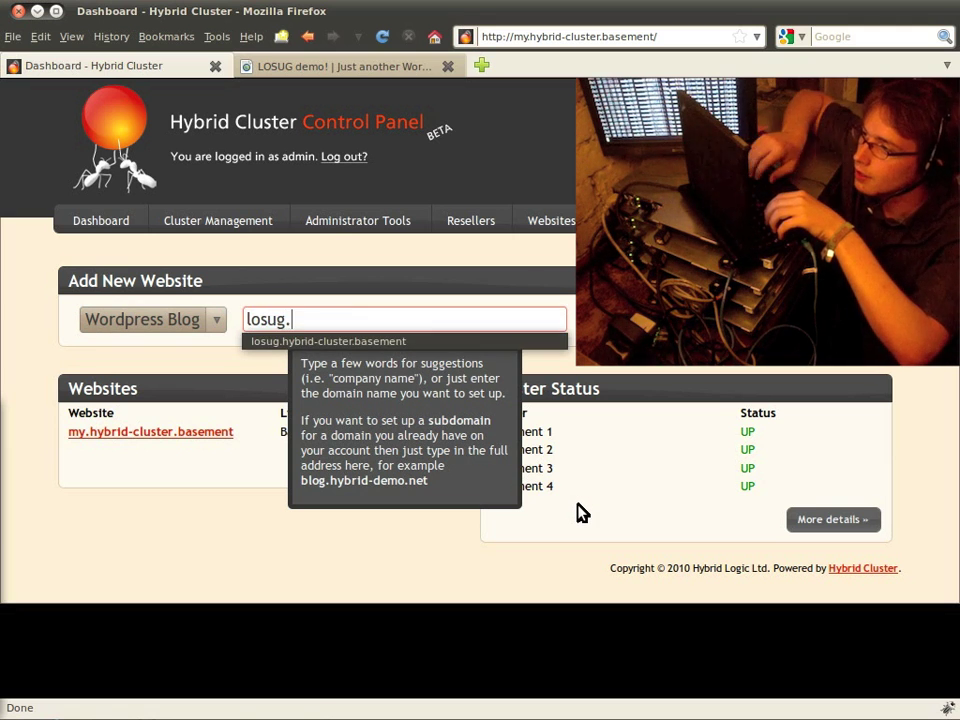
pyautogui.press('Down')
pyautogui.press('Return')
pyautogui.click(582, 503)
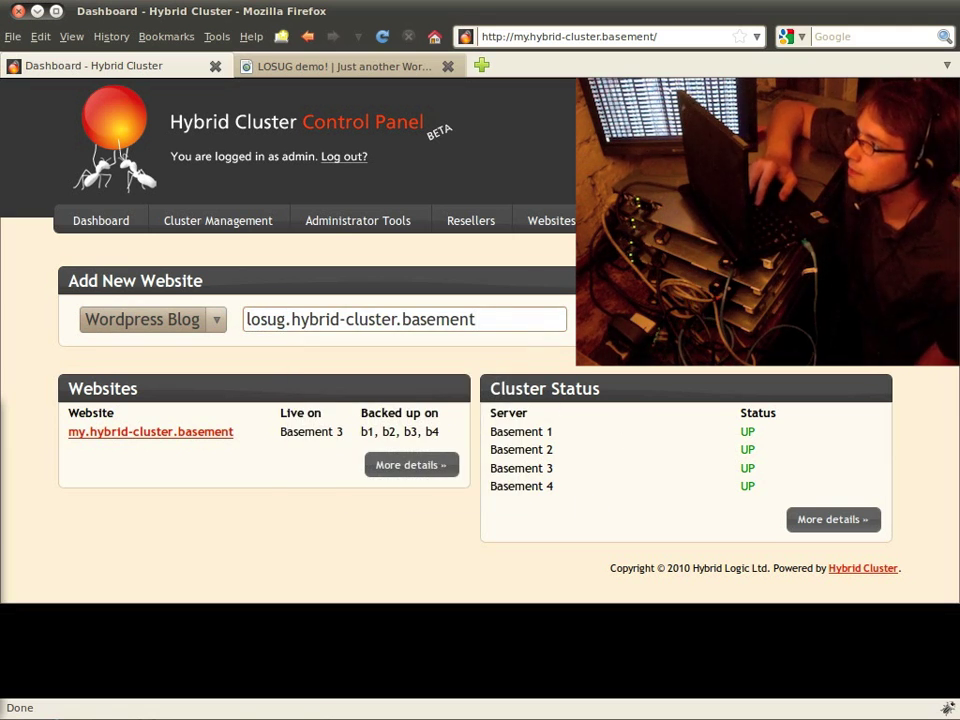
pyautogui.click(615, 319)
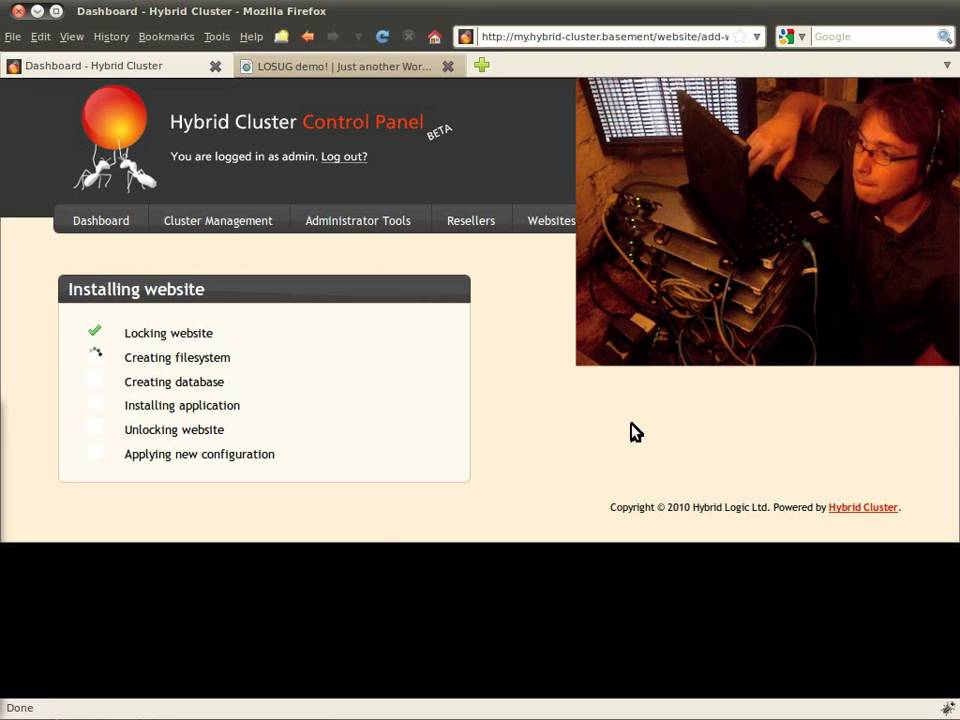
# - In the server log terminal, replace the ping to 192.168.1.210 with ping 192.168.1.209
pyautogui.hotkey('ctrl', 'alt', 'Right')
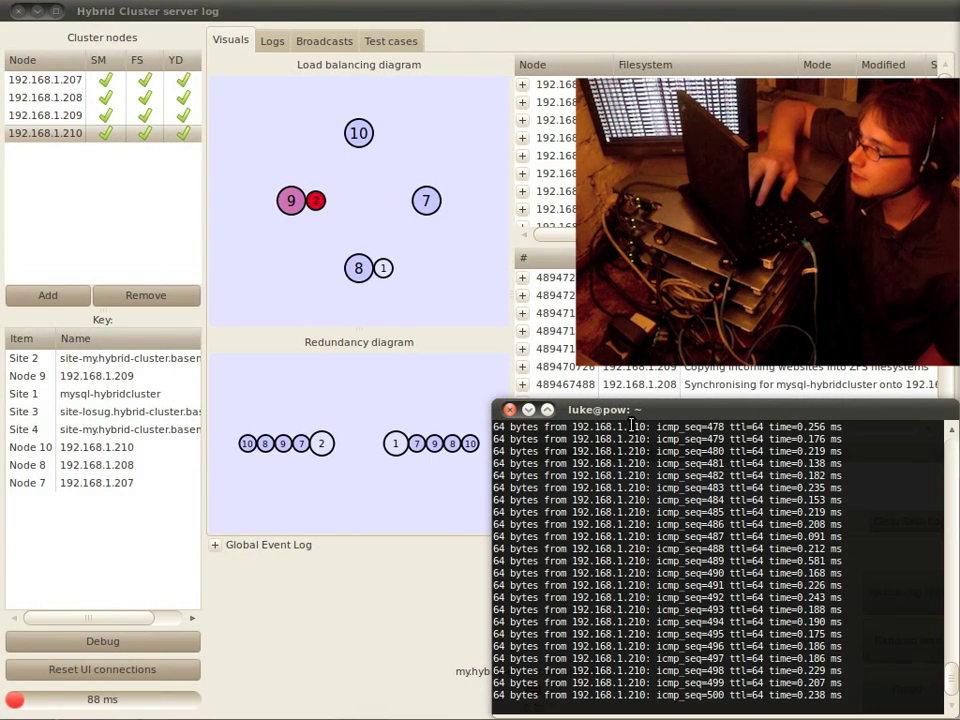
pyautogui.click(312, 301)
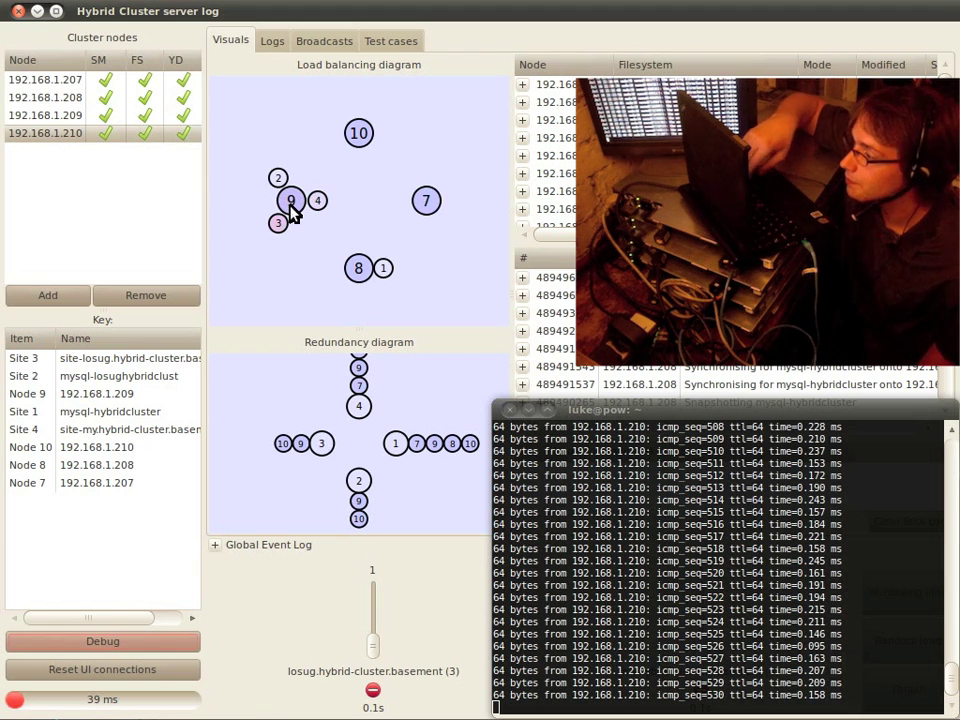
pyautogui.hotkey('alt', 'Tab')
pyautogui.hotkey('ctrl', 'c')
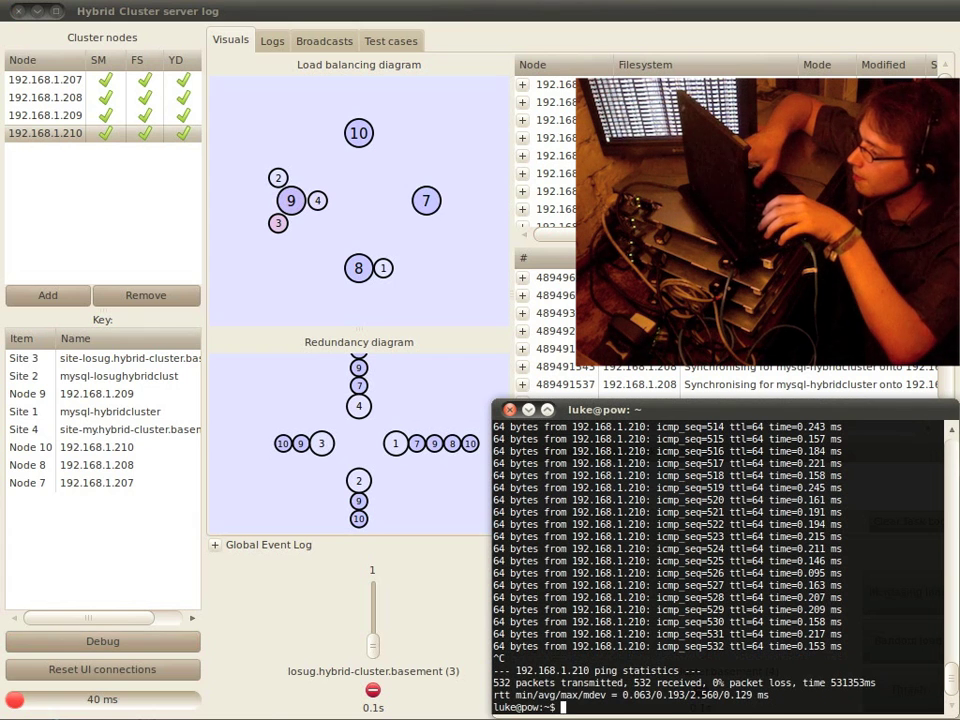
pyautogui.press('Up')
pyautogui.press('BackSpace')
pyautogui.press('BackSpace')
pyautogui.press('BackSpace')
pyautogui.write('209')
pyautogui.press('Return')
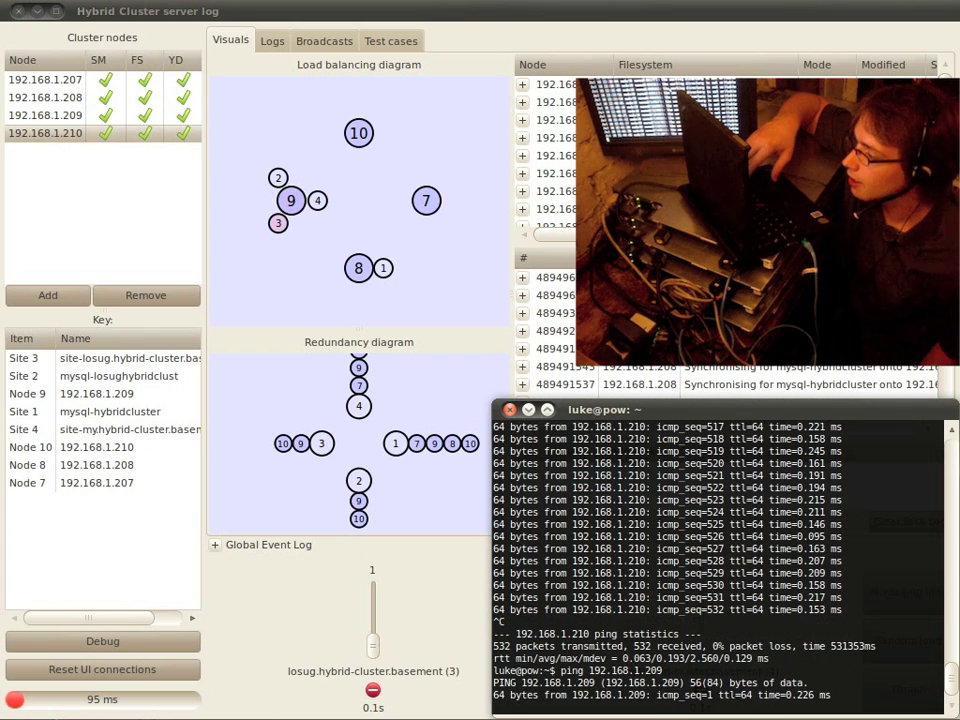
# - Start creating the WordPress configuration file, copying the database name losughybridclust
pyautogui.hotkey('ctrl', 'alt', 'Right')
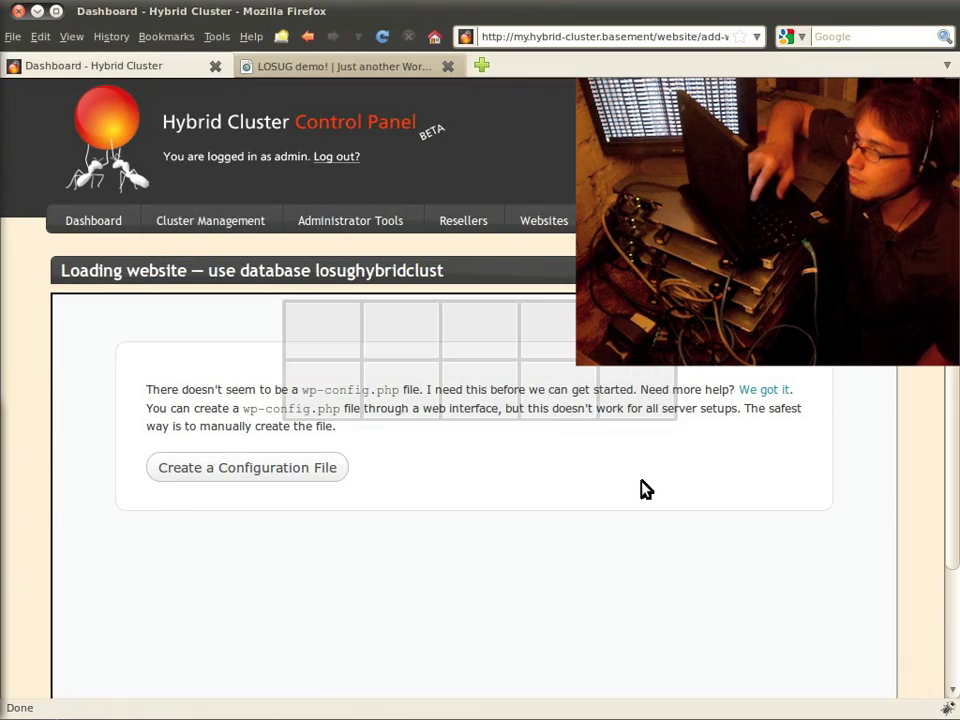
pyautogui.scroll(-2, 499, 332)
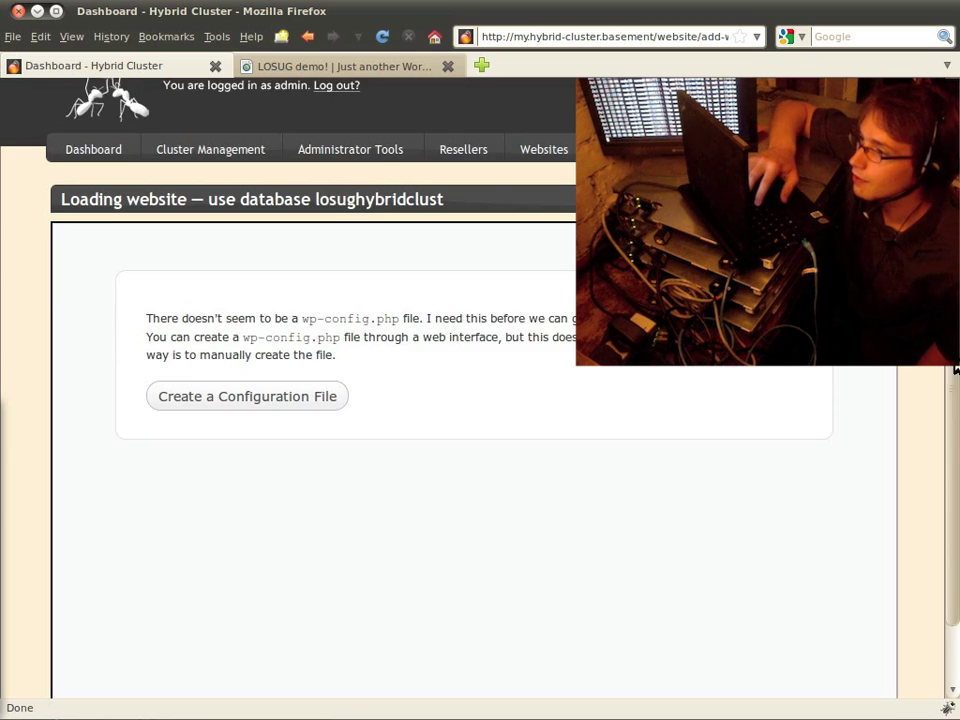
pyautogui.click(296, 366)
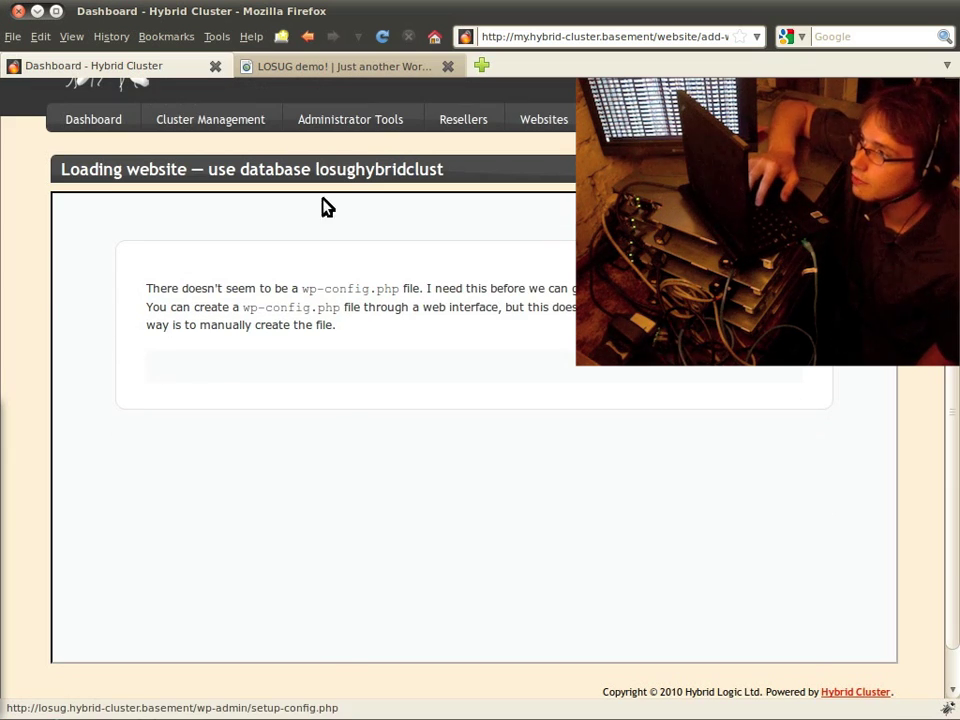
pyautogui.doubleClick(377, 167)
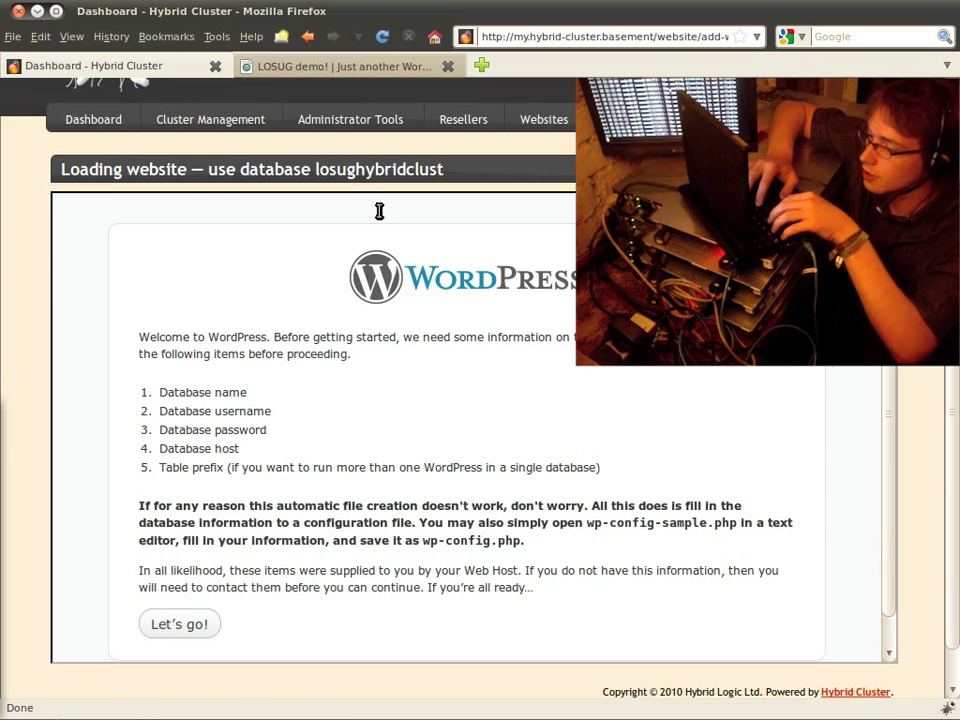
pyautogui.click(197, 620)
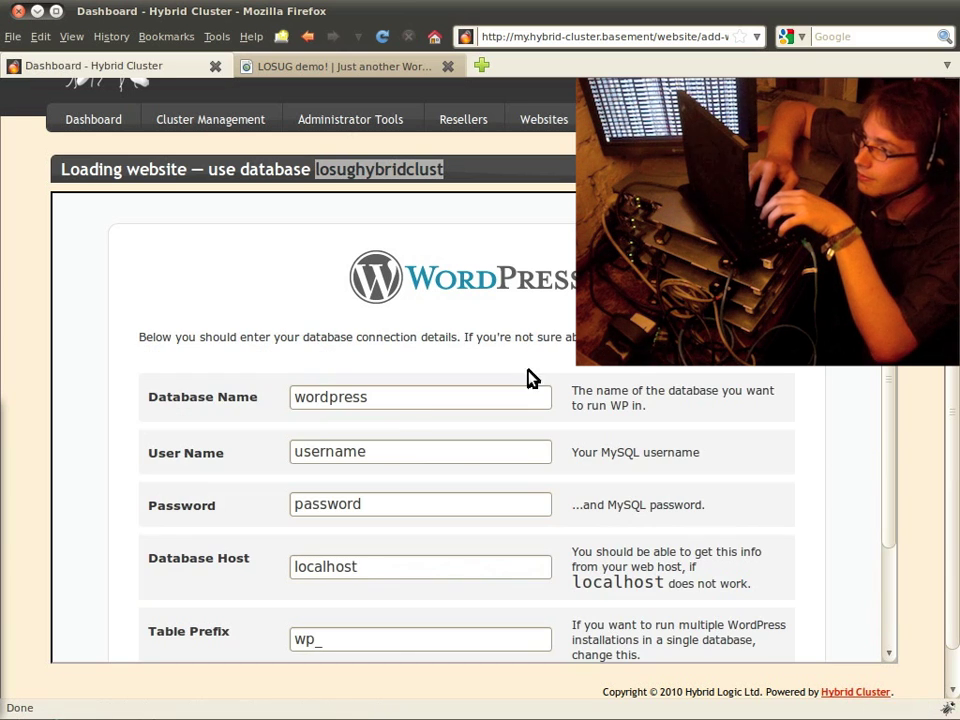
# - Enter database and user losughybridclust, the database password and host 127.0.0.1, then submit
pyautogui.doubleClick(438, 402)
pyautogui.hotkey('ctrl', 'v')
pyautogui.press('Tab')
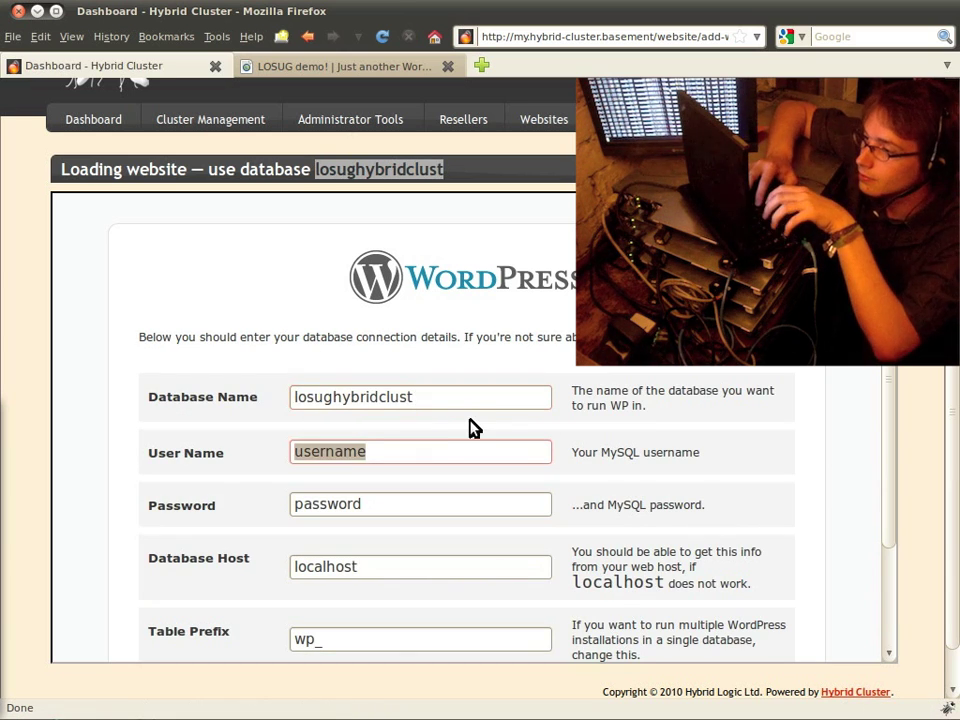
pyautogui.hotkey('ctrl', 'v')
pyautogui.press('Tab')
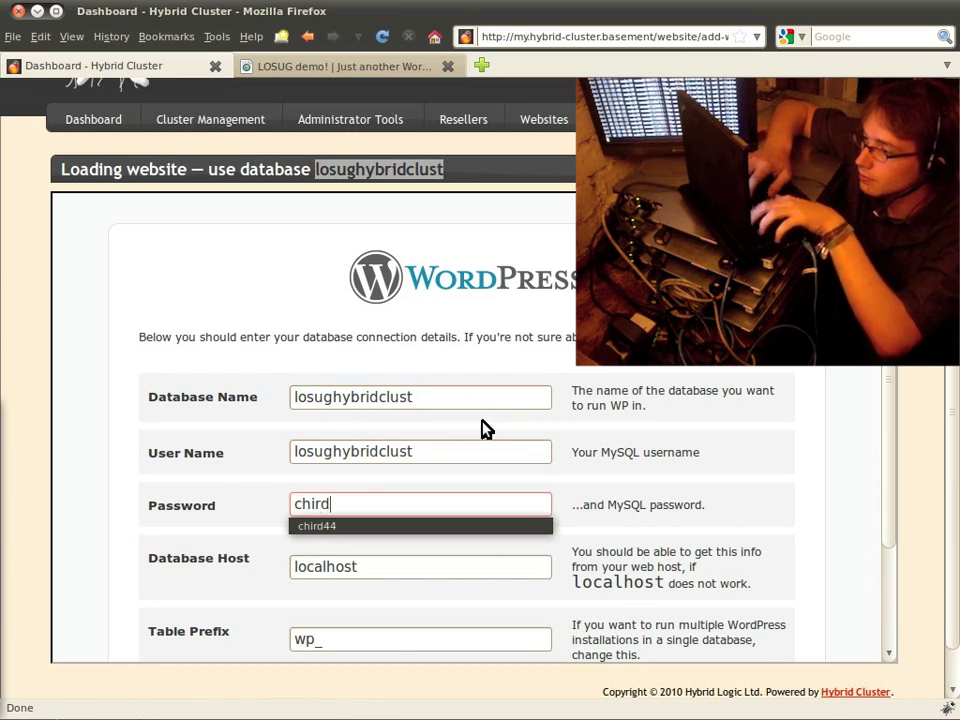
pyautogui.press('Tab')
pyautogui.press('Tab')
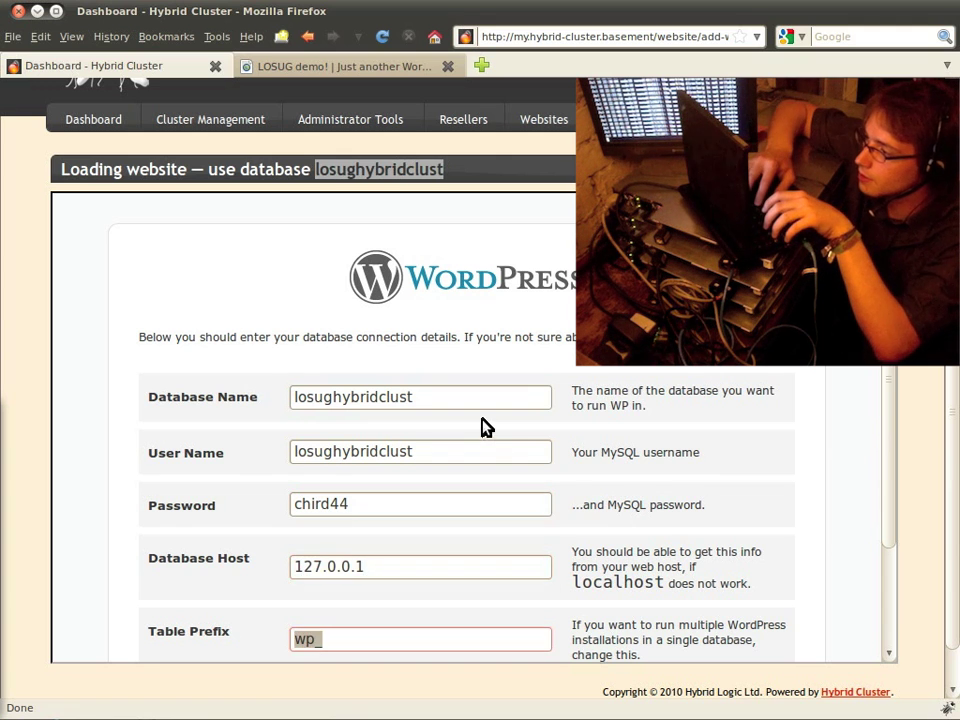
pyautogui.scroll(-2, 670, 490)
pyautogui.click(187, 597)
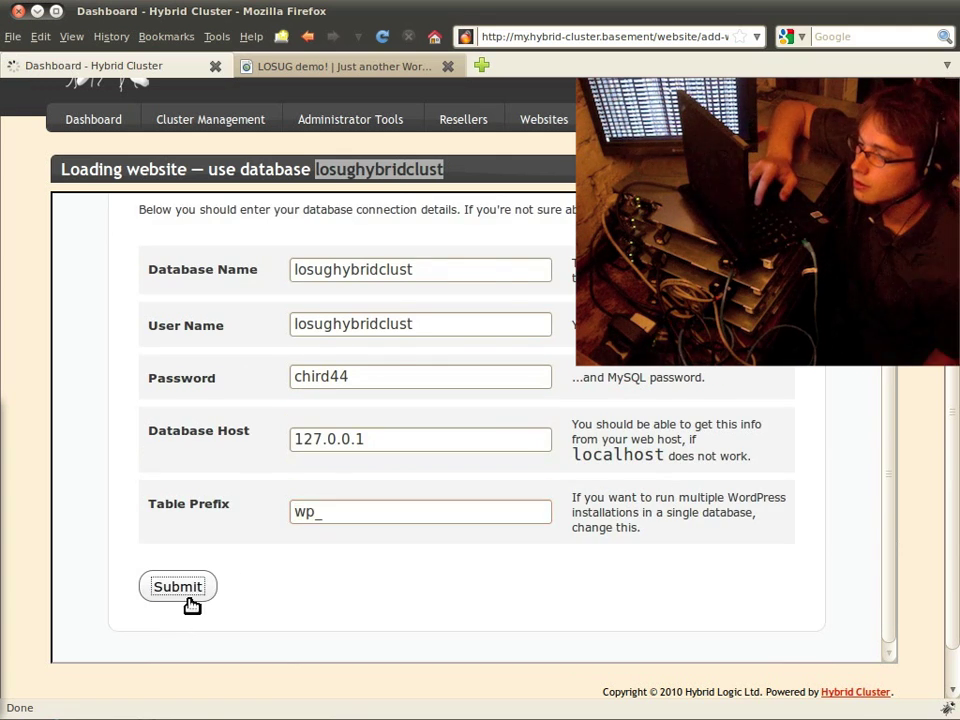
# - Run the install and set the site title to 'LOSUG demo!'
pyautogui.click(211, 390)
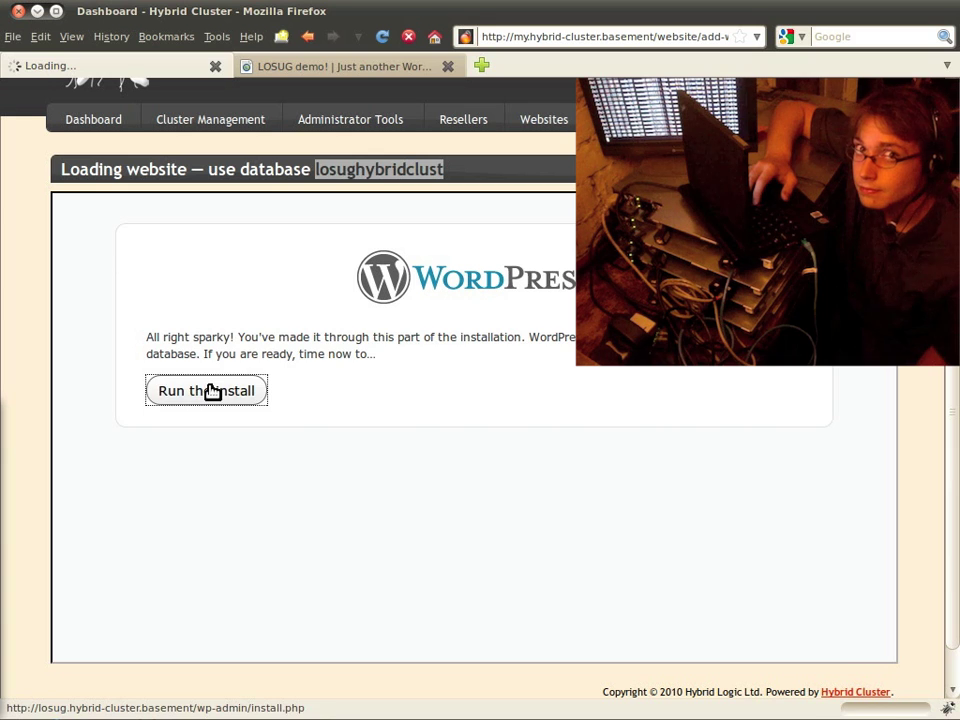
pyautogui.click(443, 556)
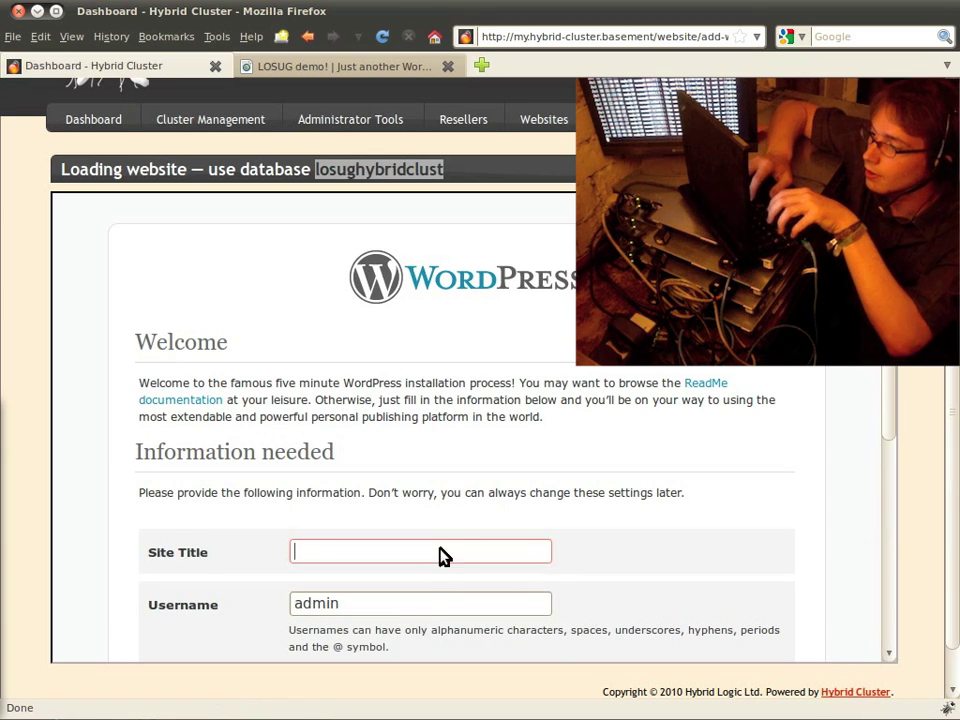
pyautogui.write('LOS')
pyautogui.press('Down')
pyautogui.press('Return')
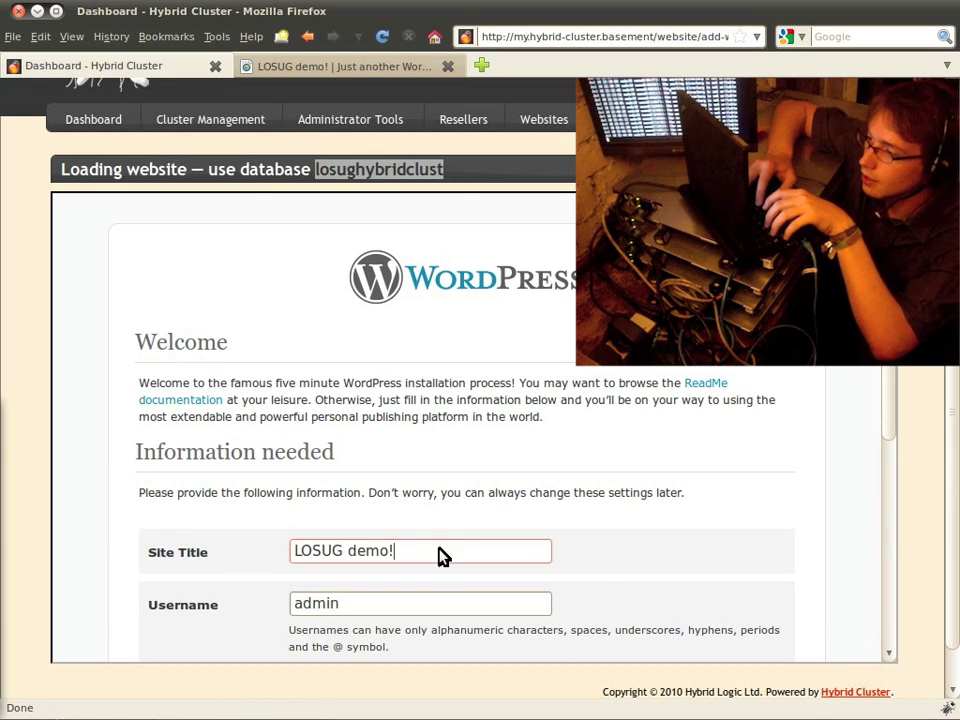
# - Enter the admin password and its confirmation, and the admin e-mail address
pyautogui.scroll(-4, 439, 548)
pyautogui.click(420, 482)
pyautogui.write('*****')
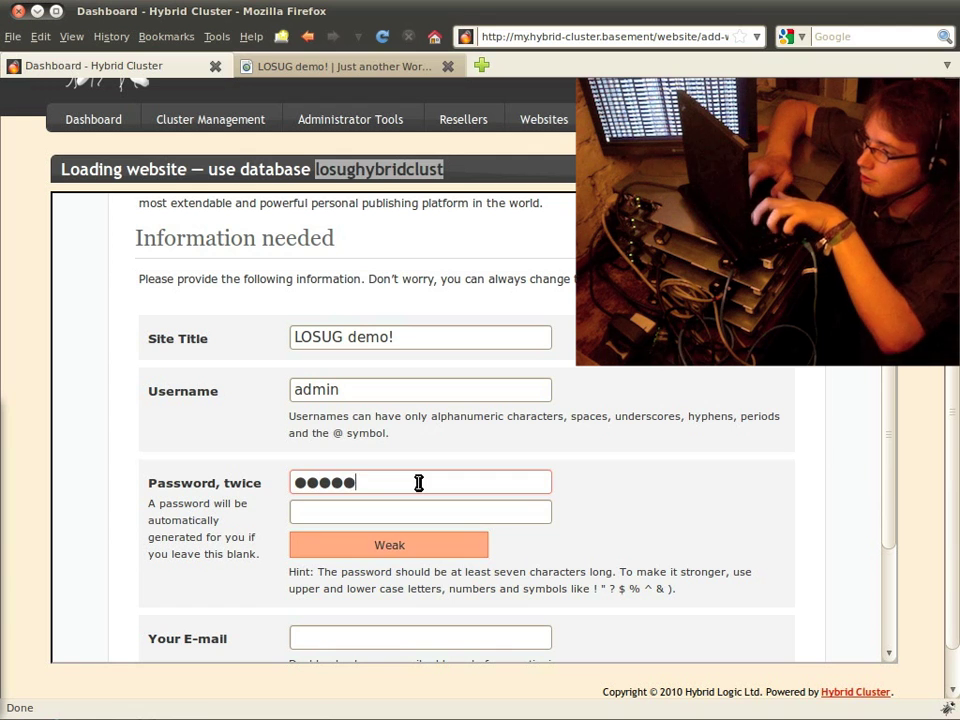
pyautogui.write('**')
pyautogui.press('Tab')
pyautogui.write('*******')
pyautogui.press('Tab')
pyautogui.scroll(-2, 497, 429)
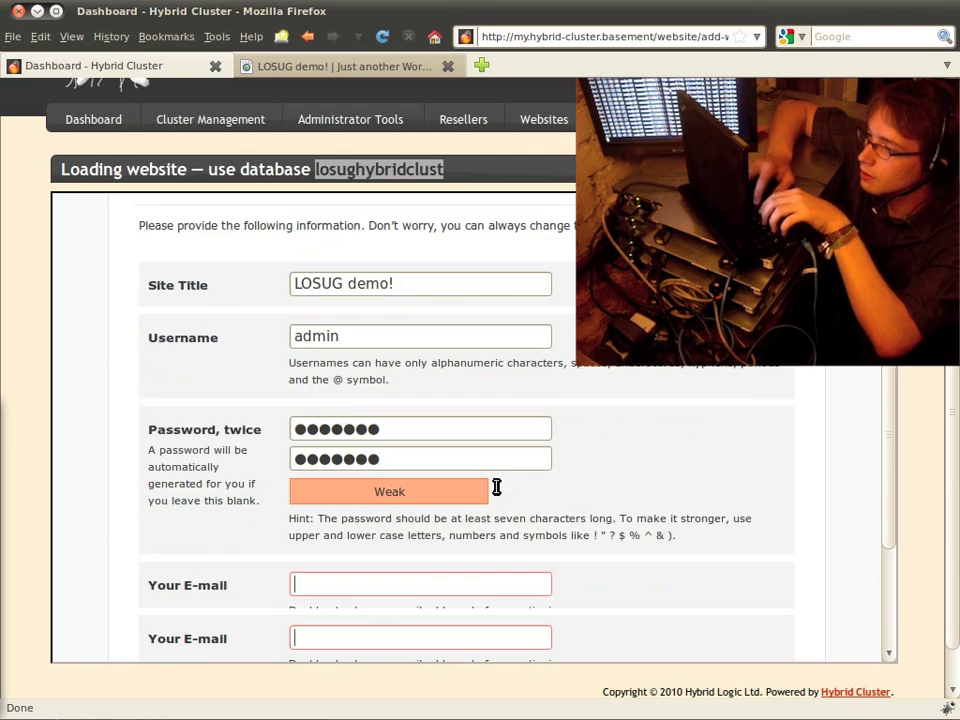
pyautogui.write('l')
pyautogui.press('Down')
pyautogui.press('Return')
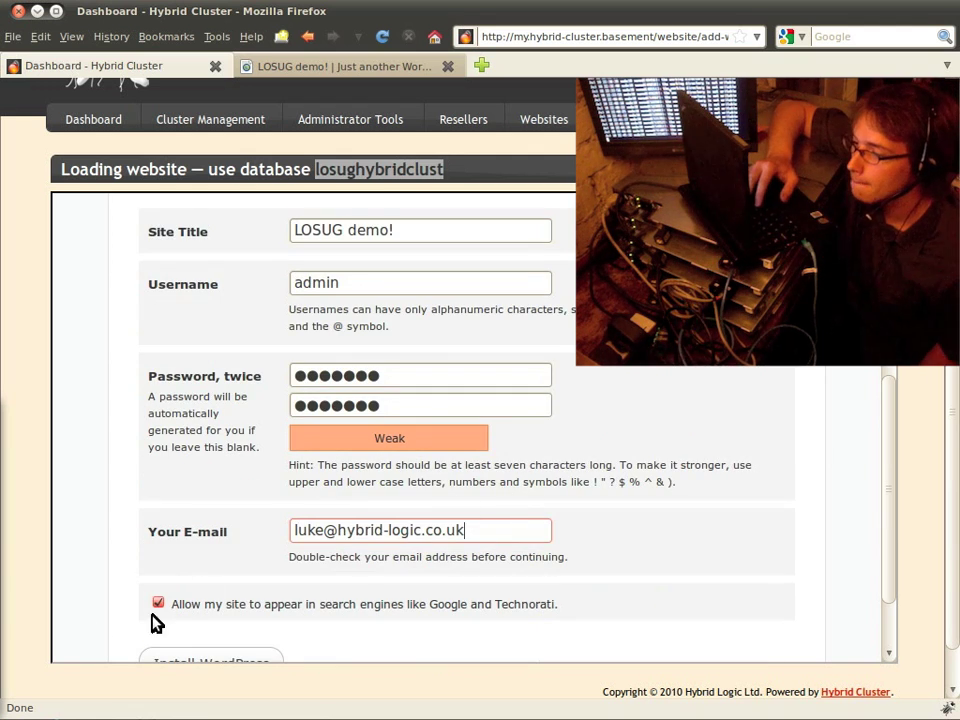
# - Install WordPress, go to its login page, and switch to the cluster server log
pyautogui.scroll(-2, 237, 594)
pyautogui.click(221, 592)
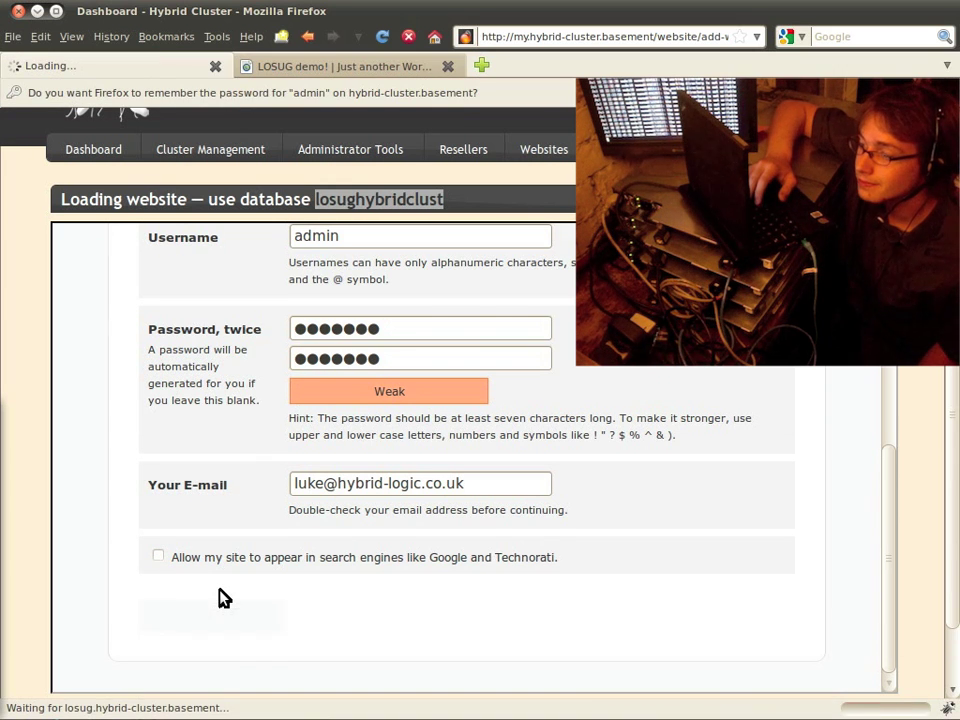
pyautogui.click(187, 574)
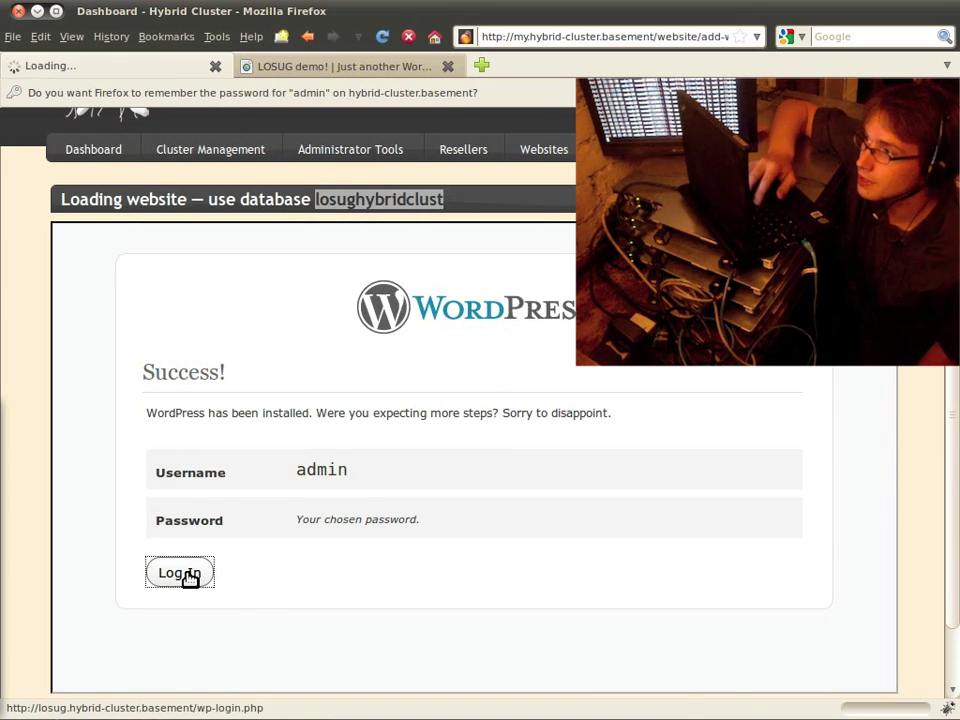
pyautogui.hotkey('alt', 'Tab')
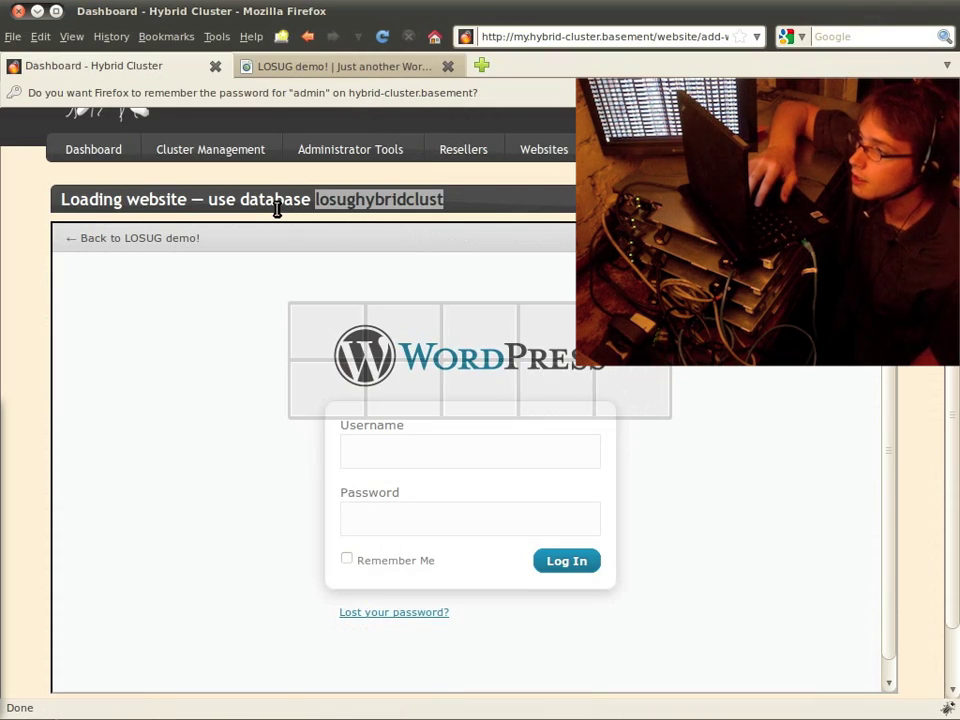
# - Log in to WordPress with username admin and the account password
pyautogui.write('admin')
pyautogui.press('Tab')
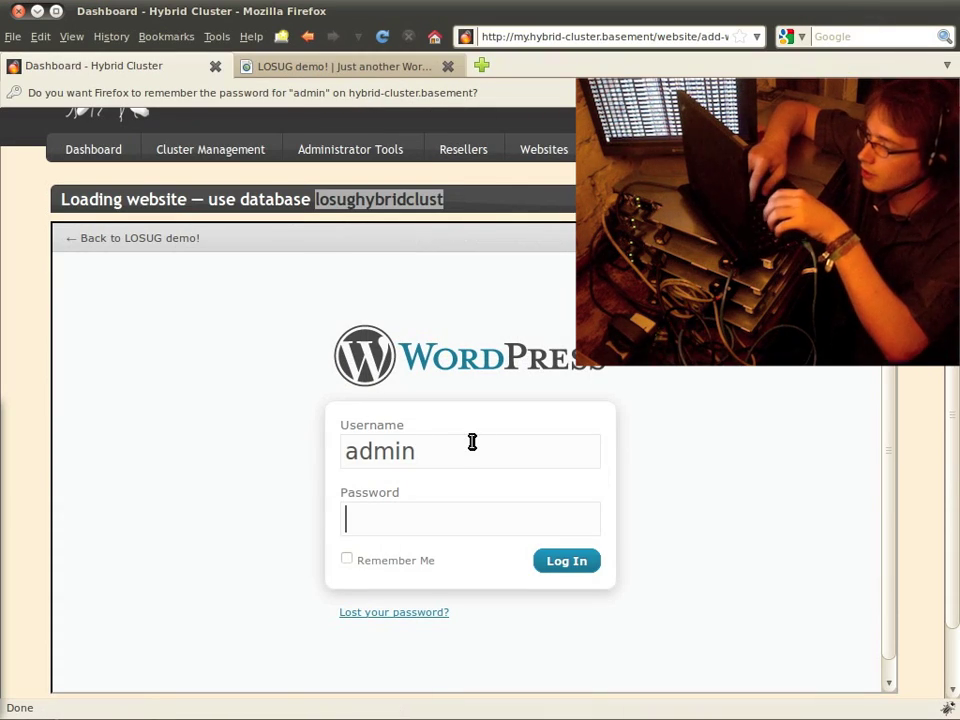
pyautogui.write('********')
pyautogui.press('Return')
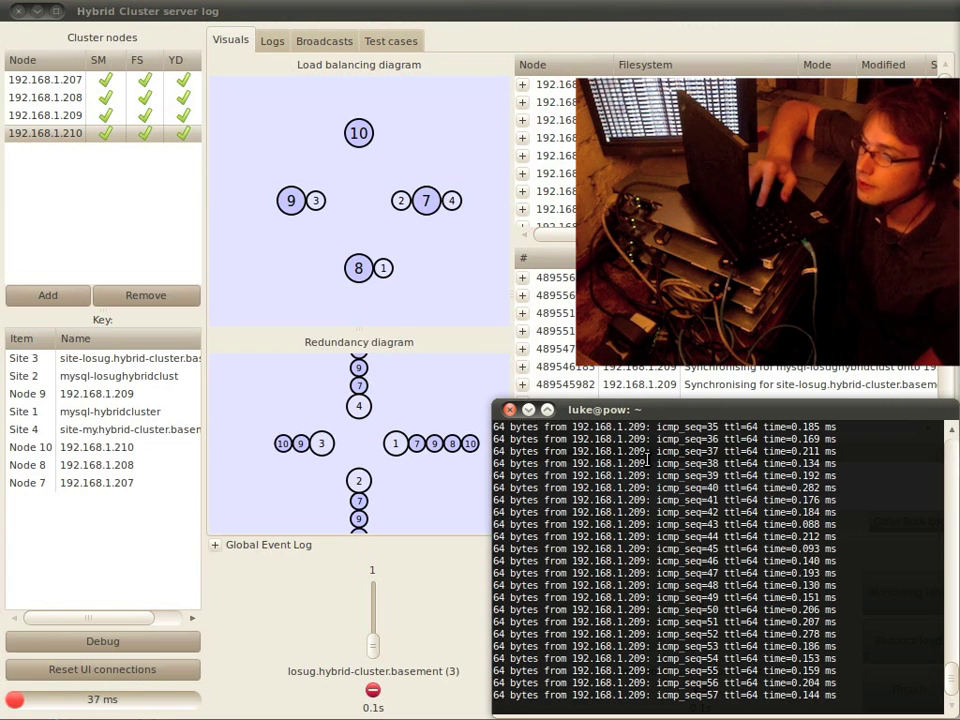
# - Inspect the cluster server log's load balancing diagrams, then return to the browser
pyautogui.click(240, 400)
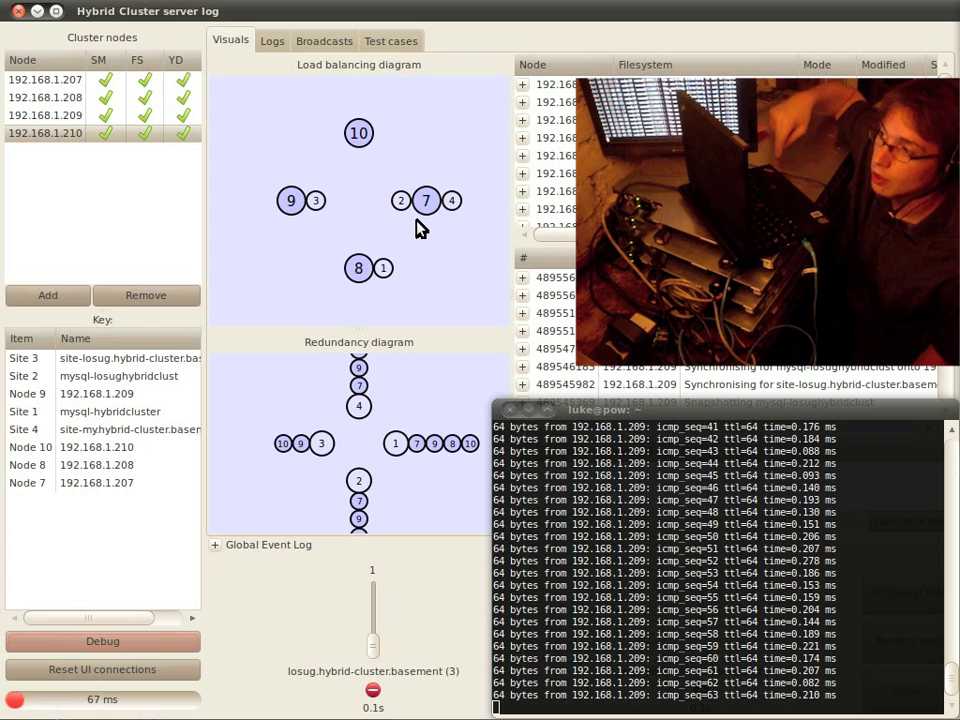
pyautogui.hotkey('alt', 'Tab')
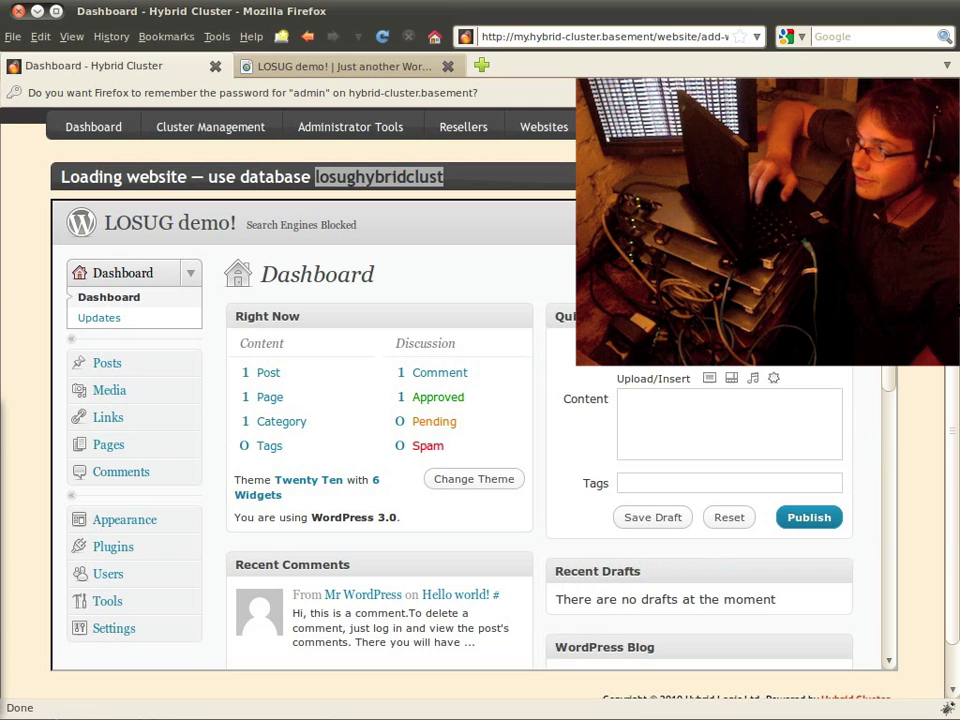
# - Start a new post from Posts and title it 'LOSUG demo post!'
pyautogui.click(105, 363)
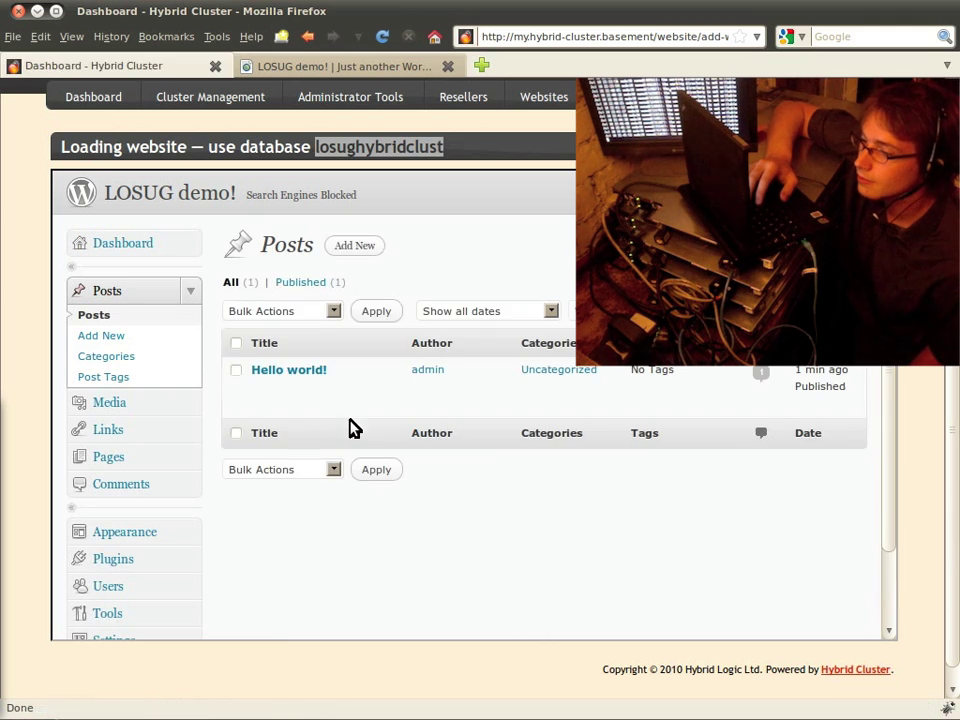
pyautogui.click(348, 246)
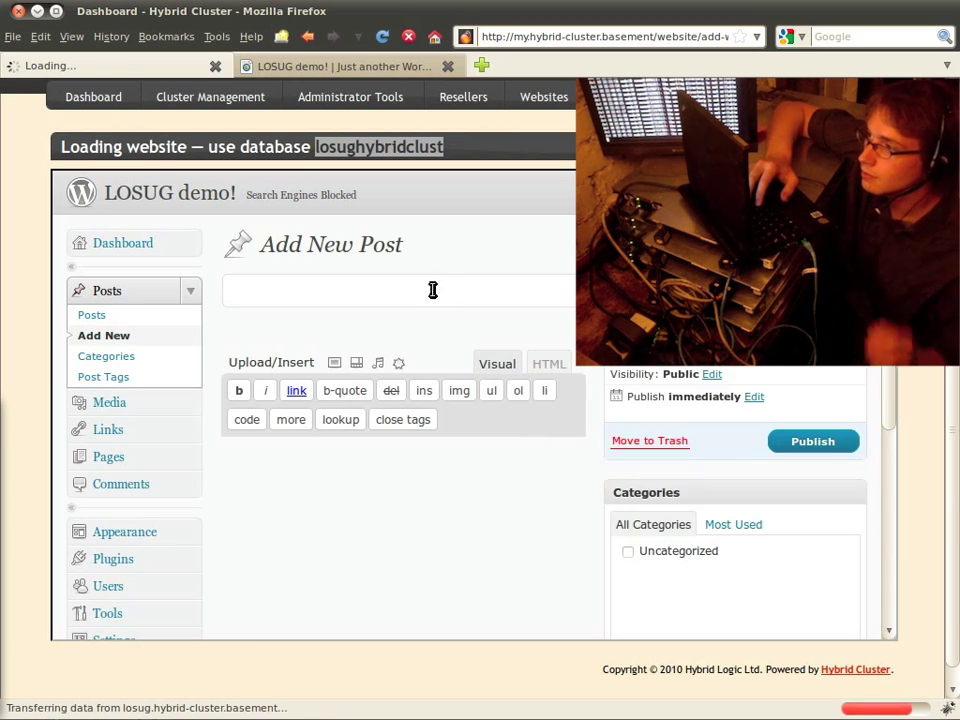
pyautogui.click(497, 292)
pyautogui.write('L')
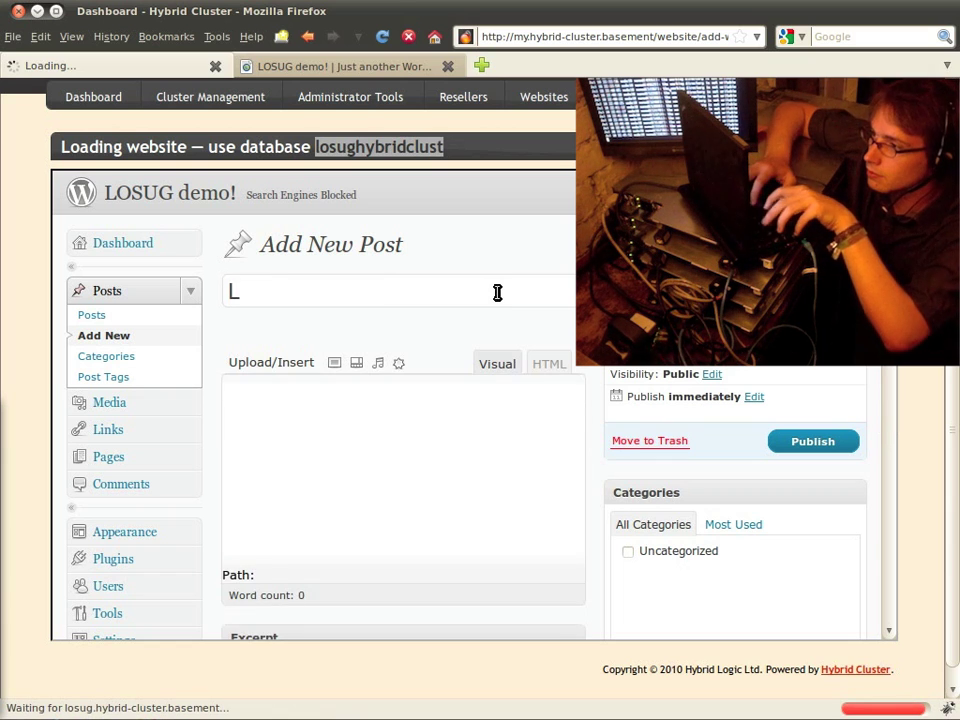
pyautogui.write('OSUG demo post!')
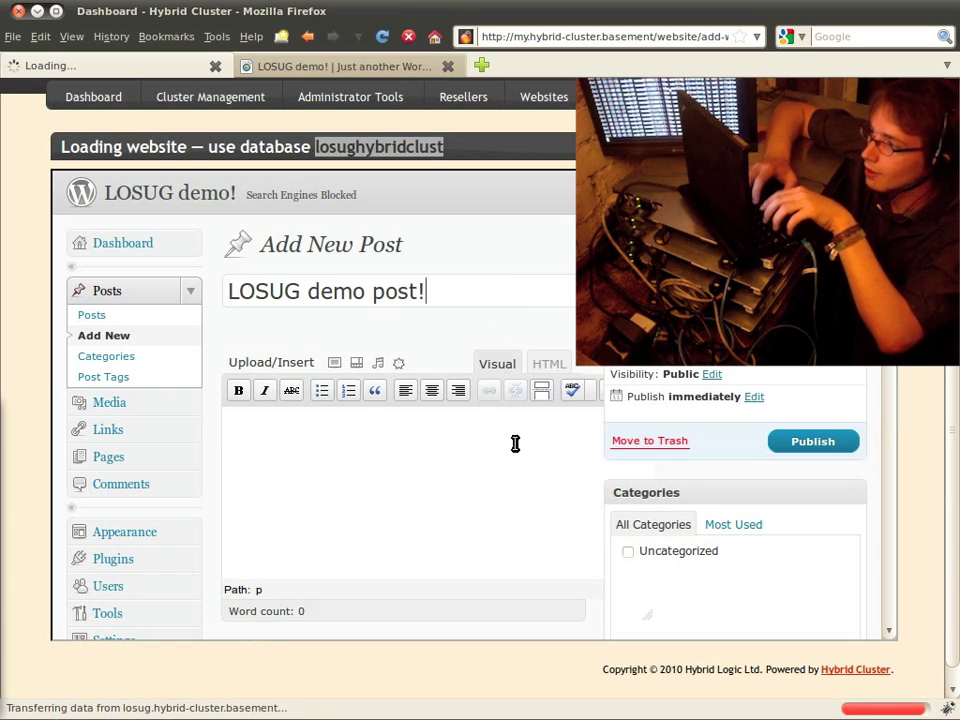
# - Write the body text 'Check it out!' and publish the post
pyautogui.click(510, 500)
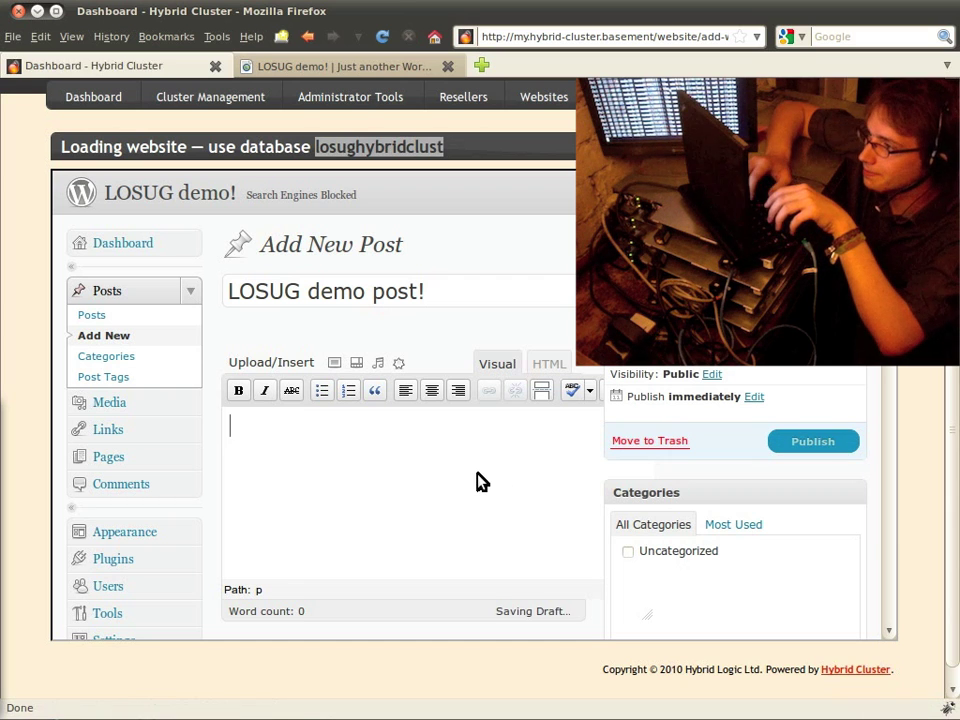
pyautogui.write('Check')
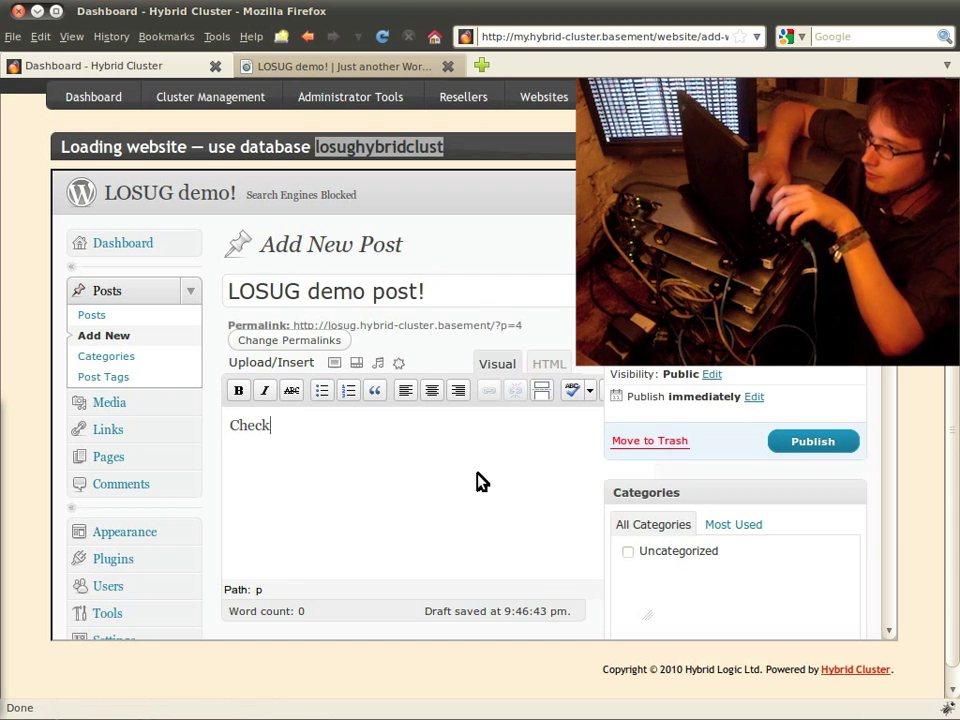
pyautogui.write(' it out!')
pyautogui.click(818, 447)
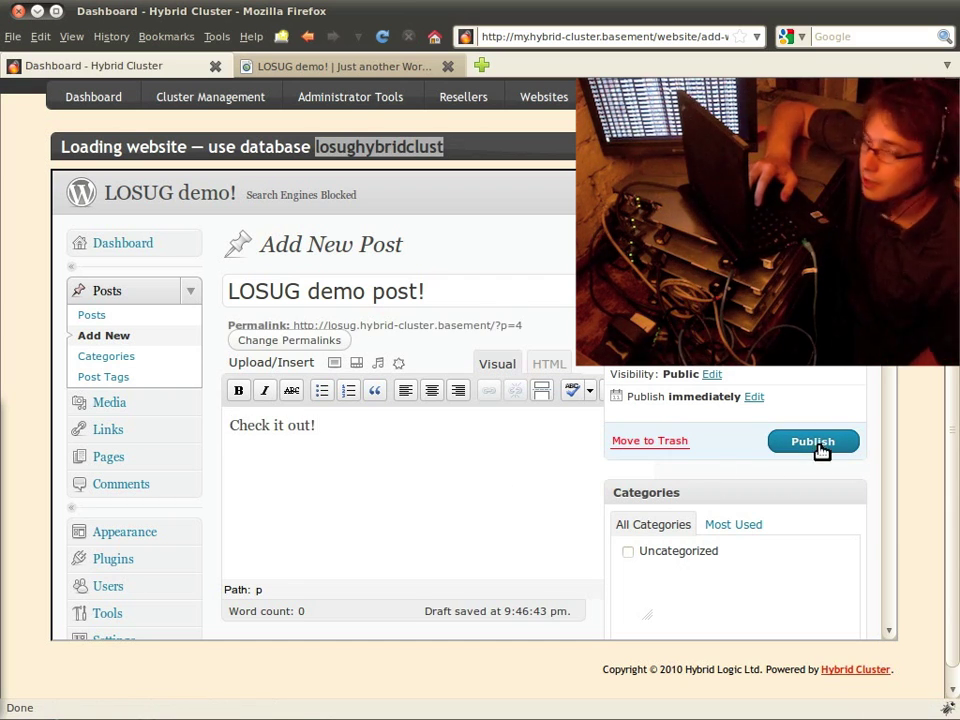
pyautogui.click(813, 442)
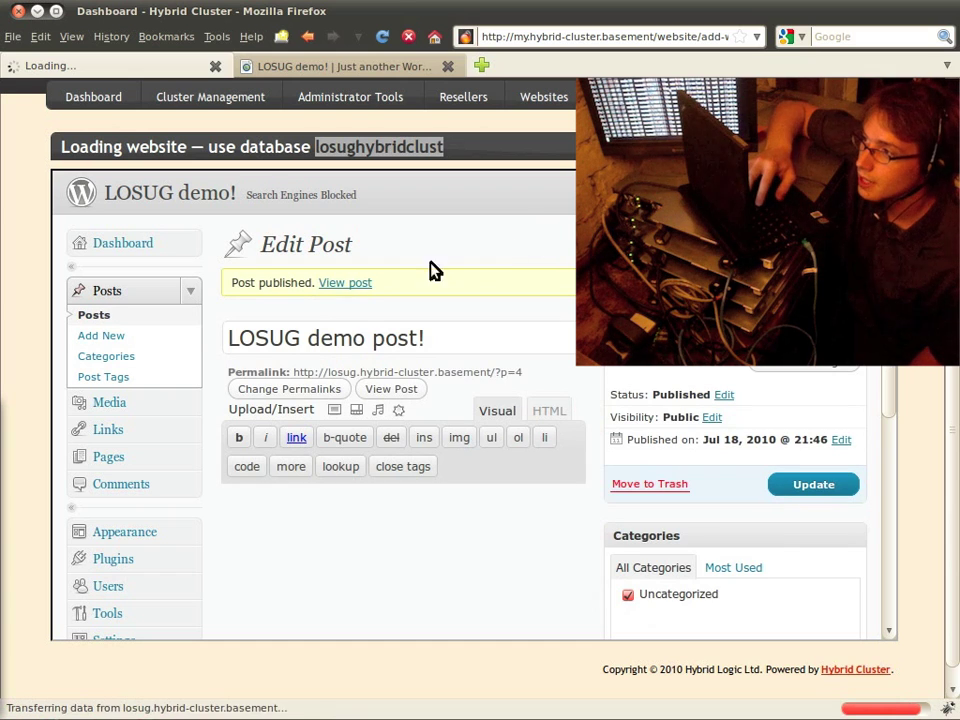
# - Open the published post in a new tab, highlight its text, then return to the server log
pyautogui.middleClick(345, 284)
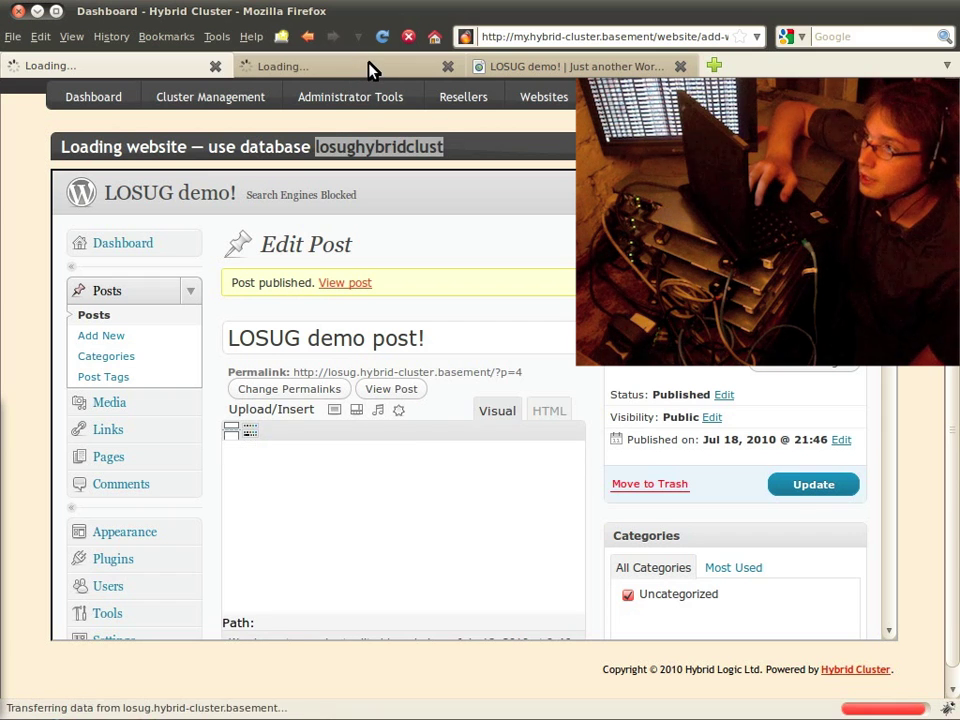
pyautogui.click(370, 66)
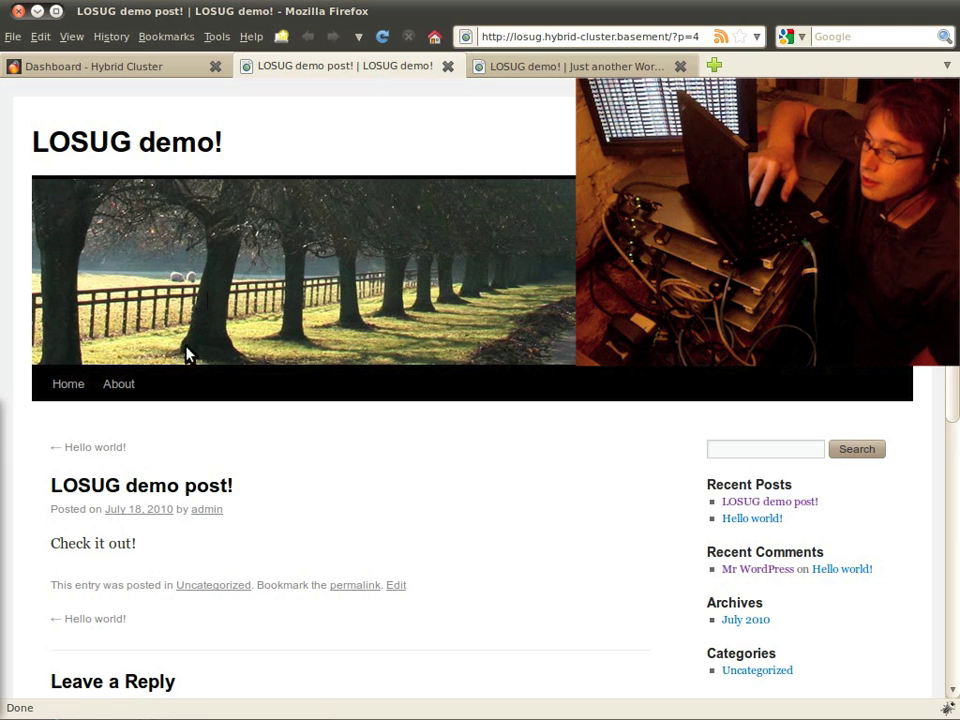
pyautogui.moveTo(52, 485); pyautogui.dragTo(332, 559)
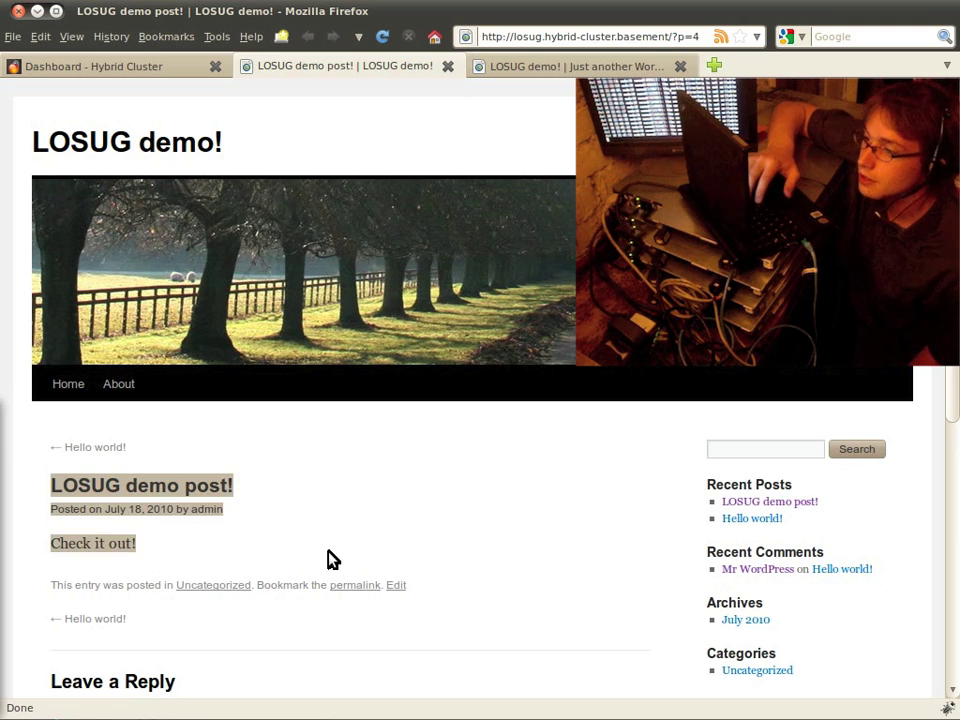
pyautogui.click(334, 530)
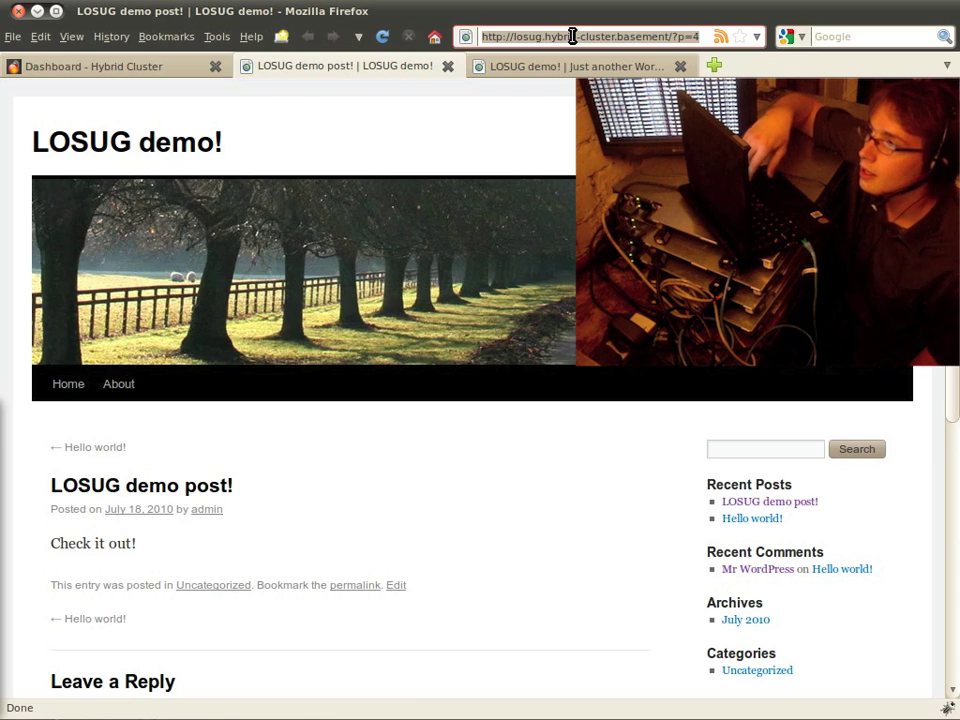
pyautogui.hotkey('alt', 'Tab')
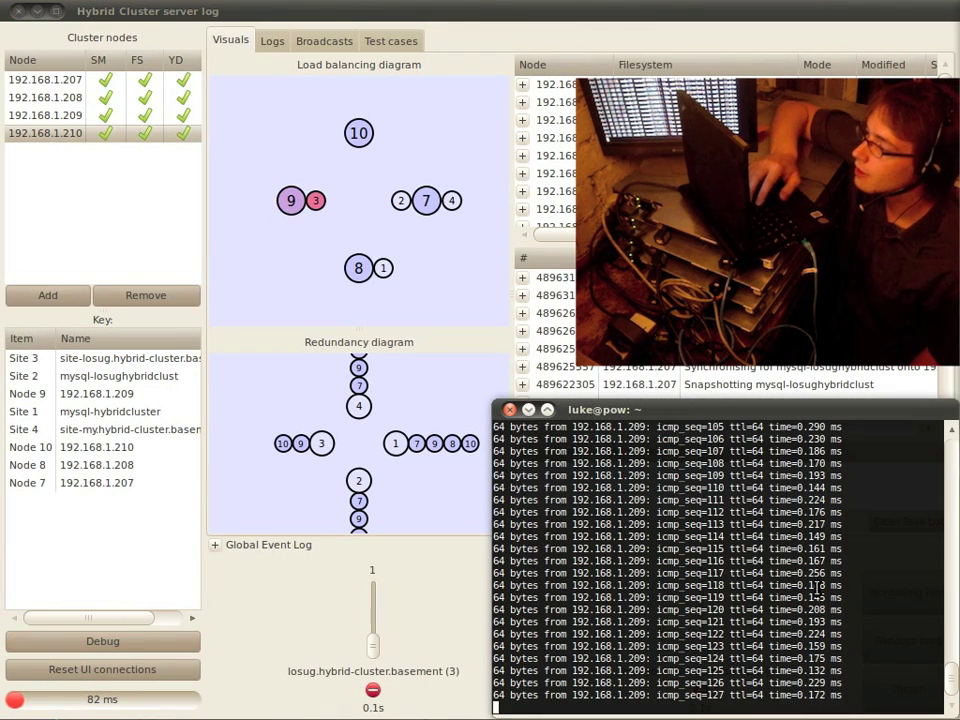
# - Switch the terminal ping from 192.168.1.209 to 192.168.1.207
pyautogui.hotkey('ctrl', 'c')
pyautogui.press('Up')
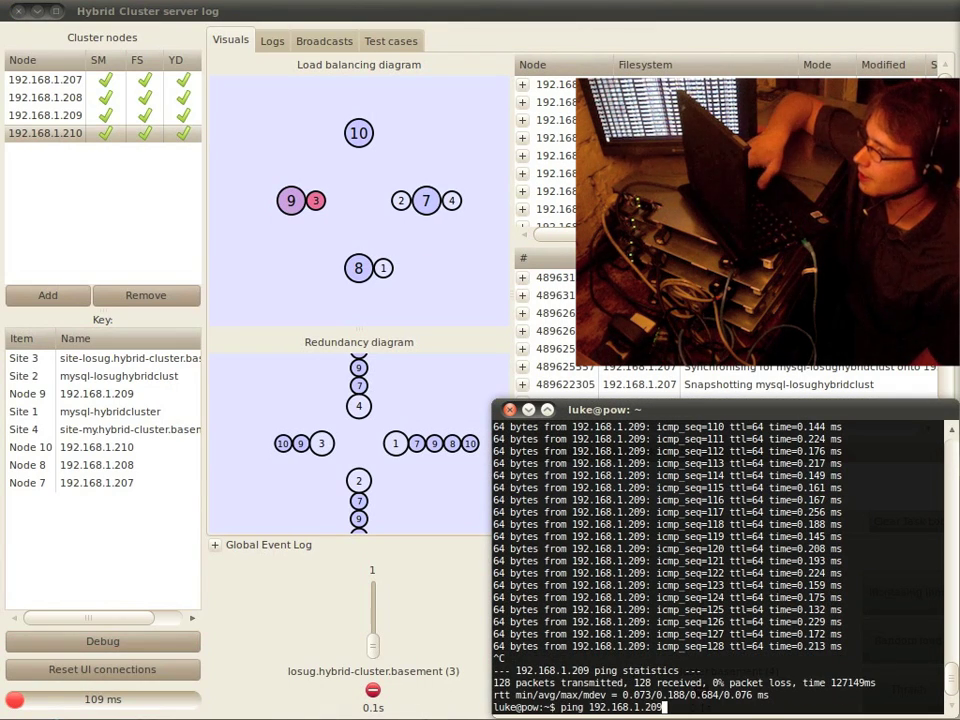
pyautogui.press('BackSpace')
pyautogui.write('7')
pyautogui.press('Return')
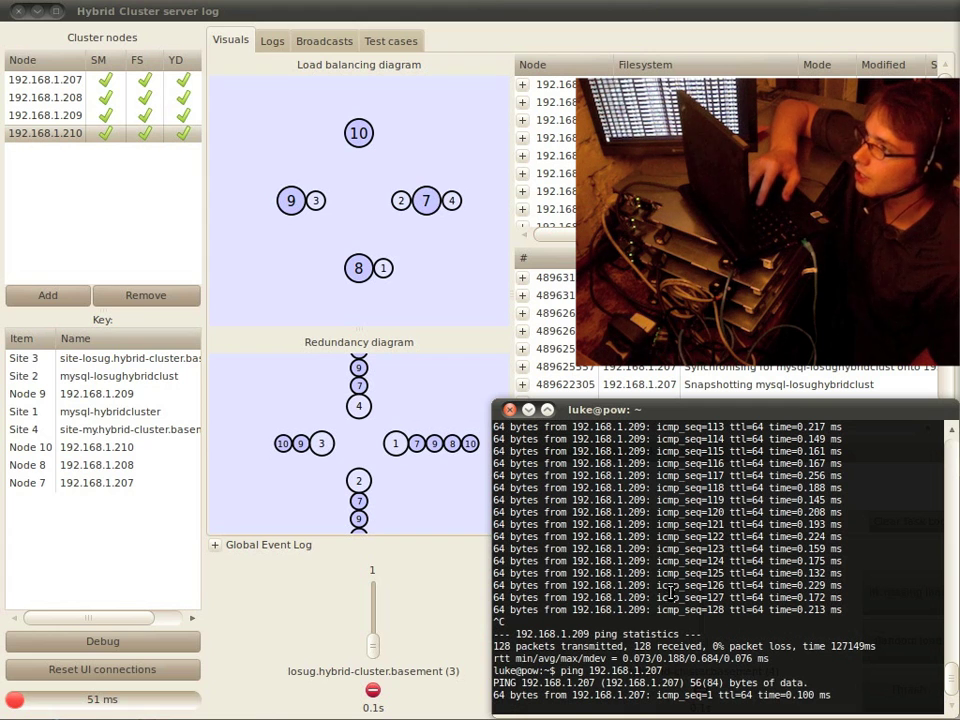
# - Alternate between server log and terminal, watching node 7 drop and sites move to nodes 10 and 8
pyautogui.click(143, 338)
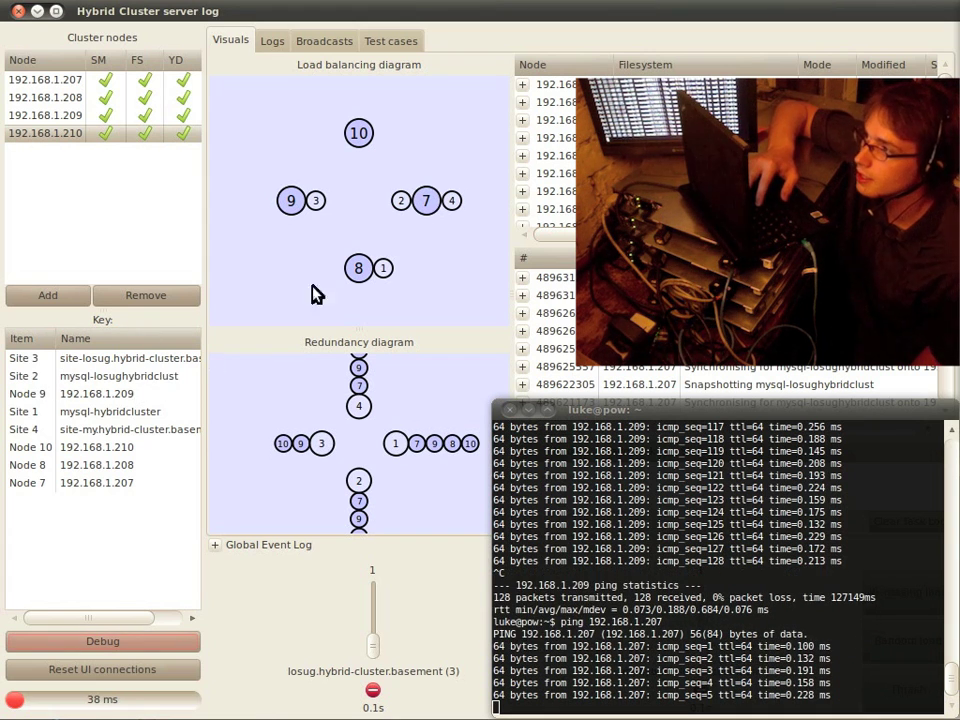
pyautogui.click(697, 560)
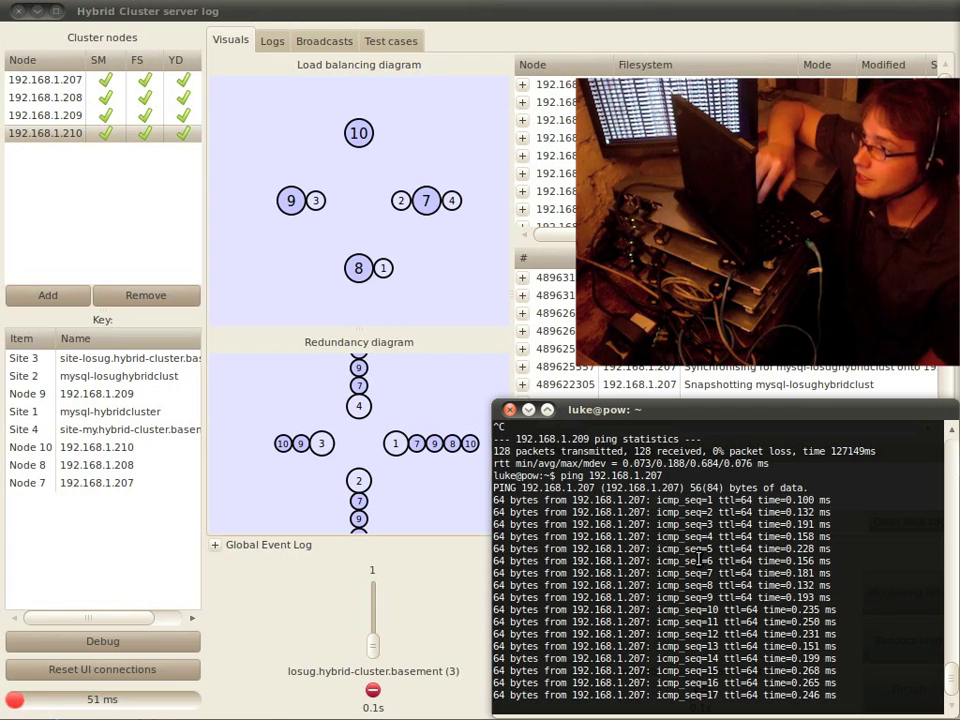
pyautogui.click(368, 338)
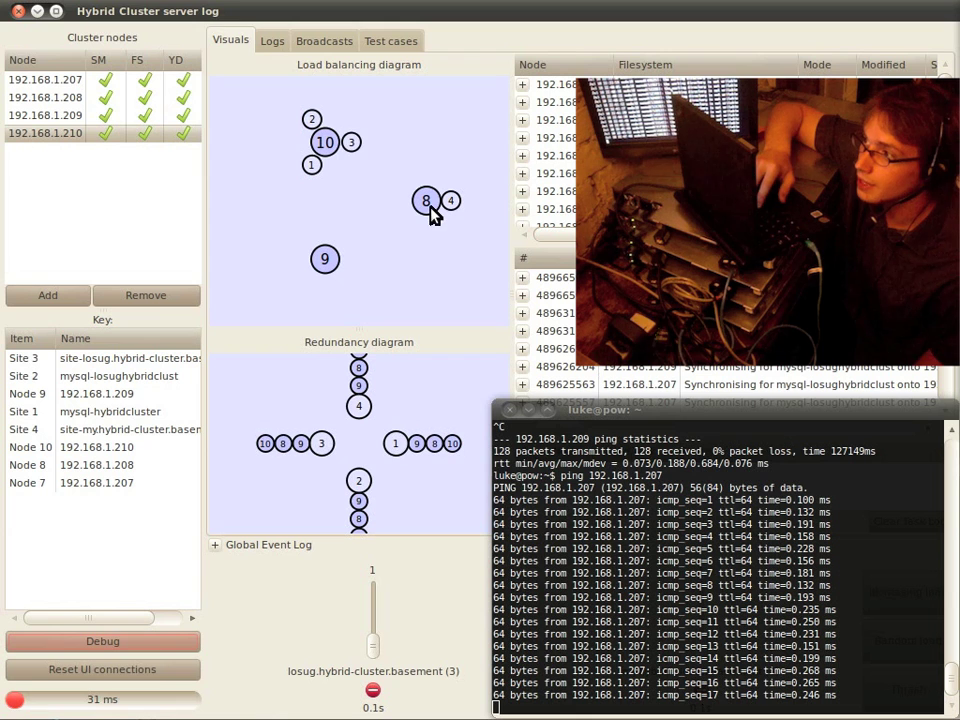
pyautogui.click(587, 499)
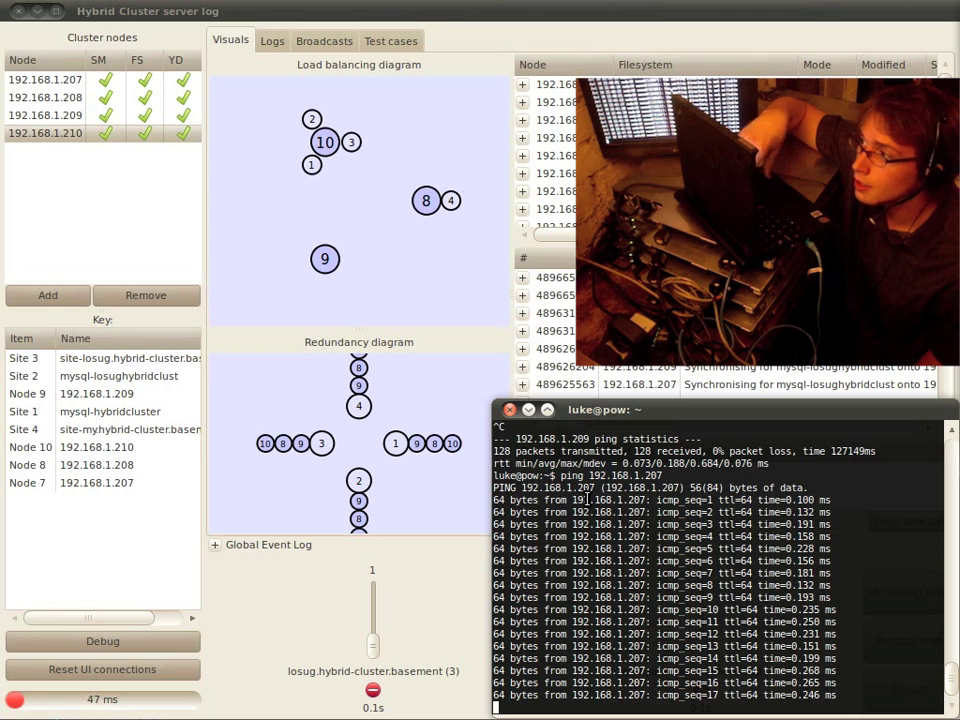
# - Load the LOSUG demo post's address in a new browser tab
pyautogui.hotkey('alt', 'Tab')
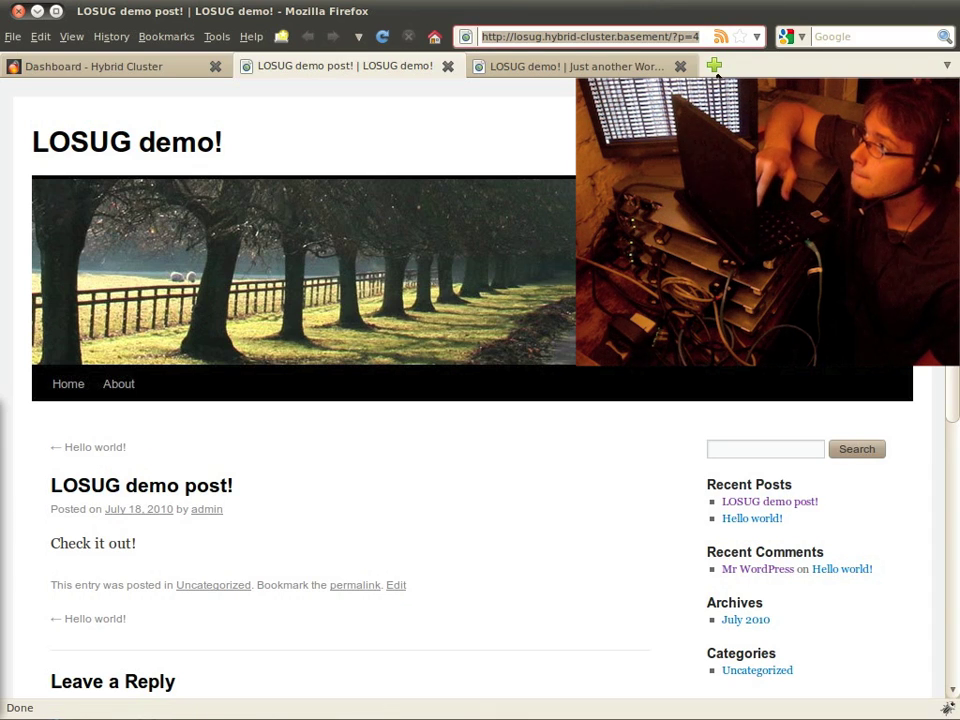
pyautogui.click(714, 66)
pyautogui.hotkey('ctrl', 'v')
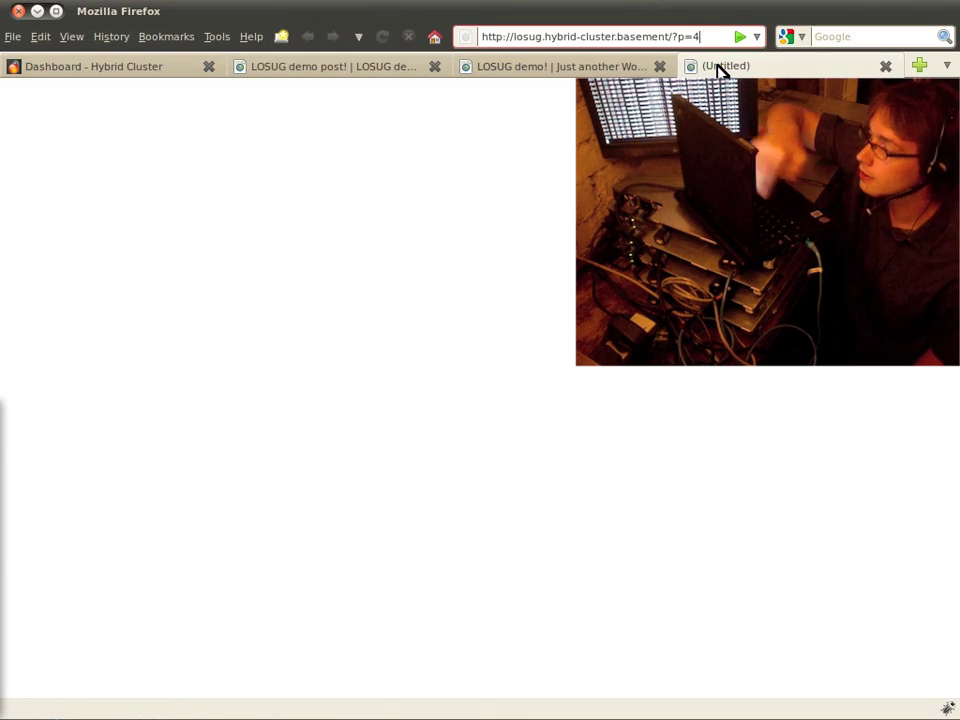
pyautogui.press('Return')
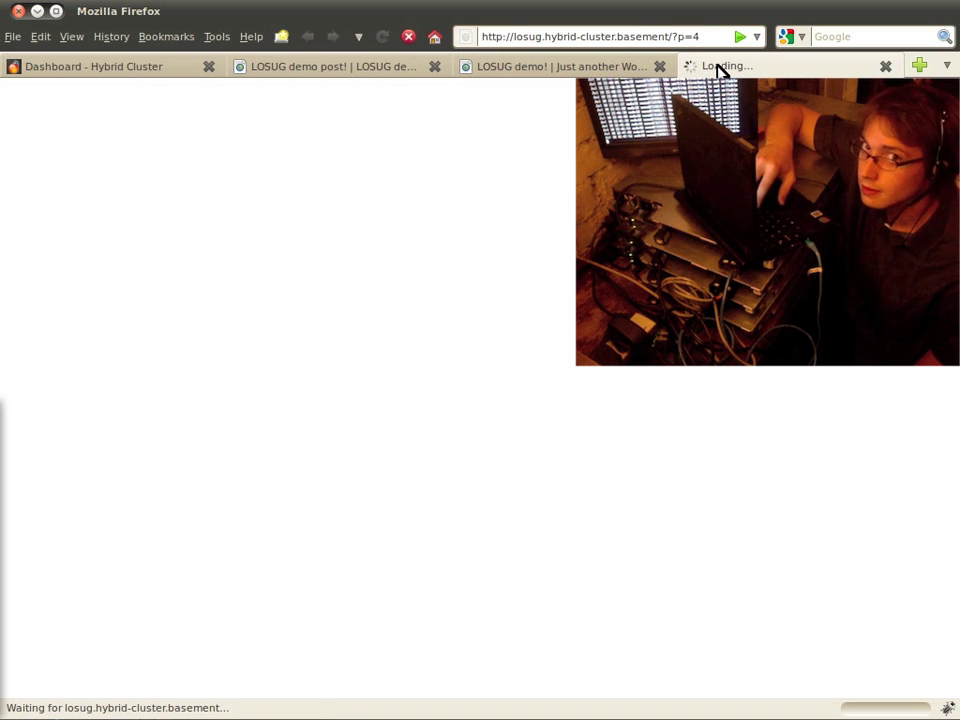